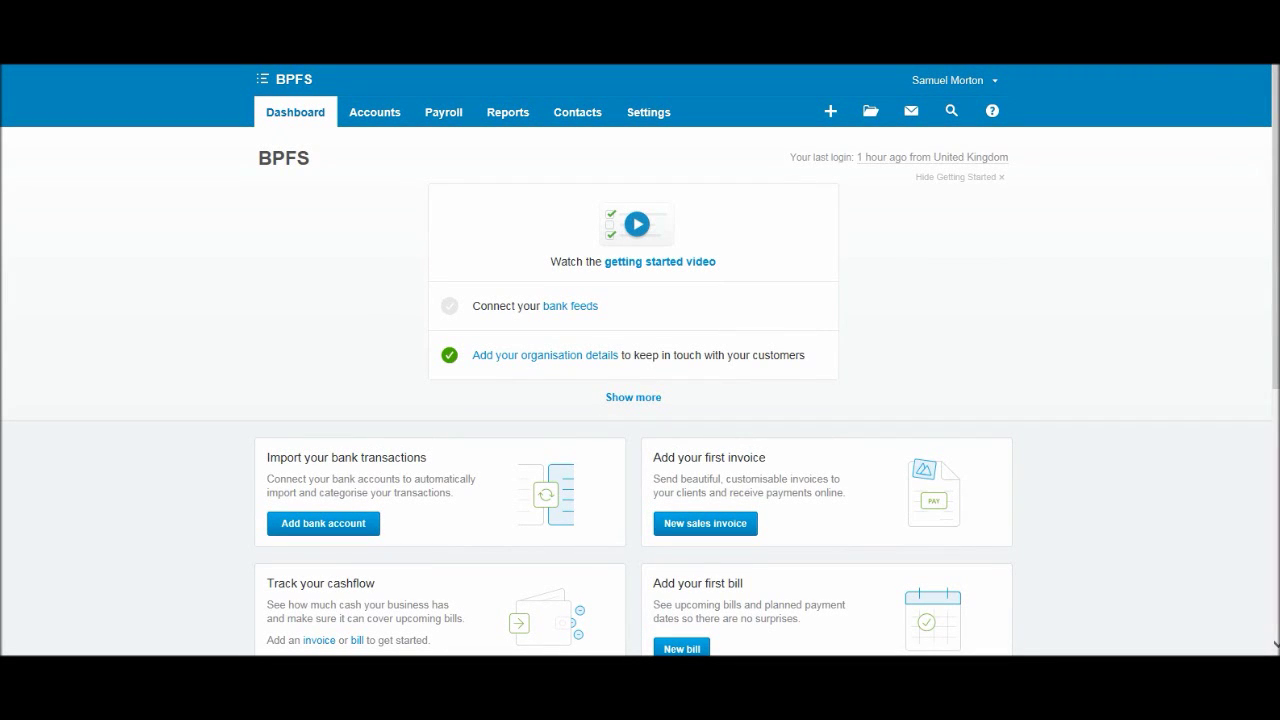
Scroll the BPFS dashboard's getting-started cards back up to the top of the page.
scroll(640, 400, down, 5)
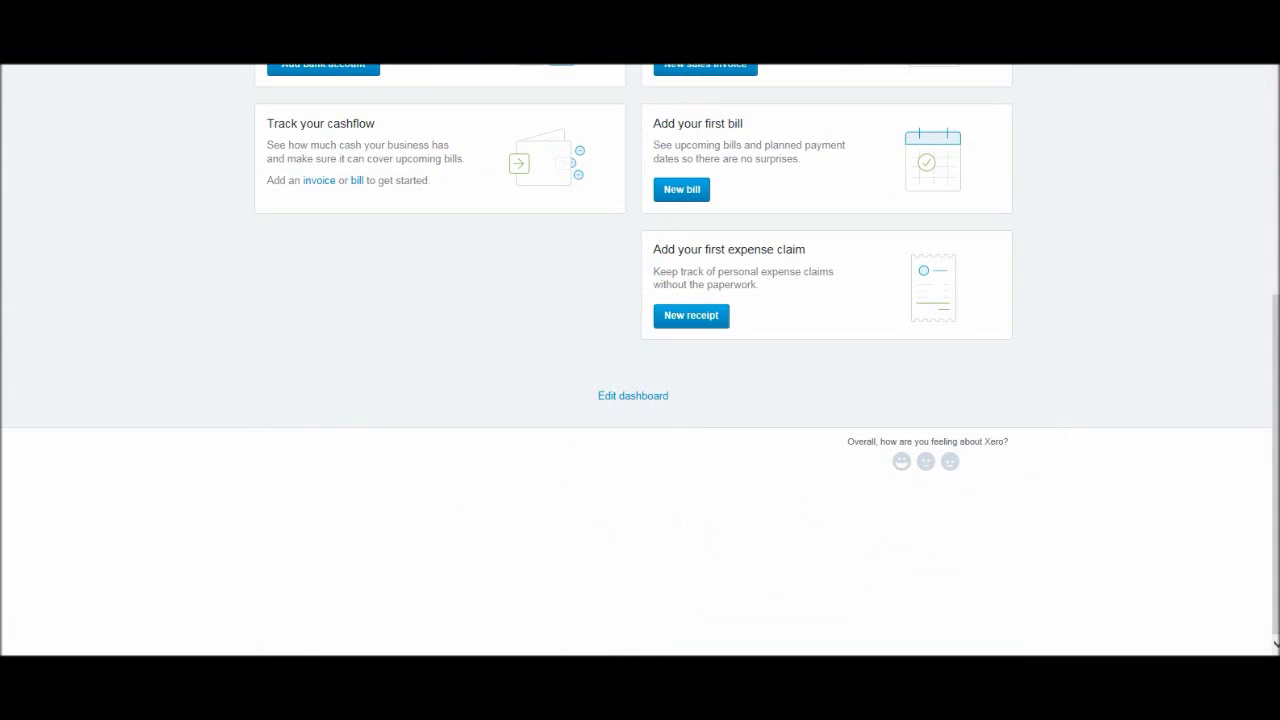
scroll(640, 400, up, 5)
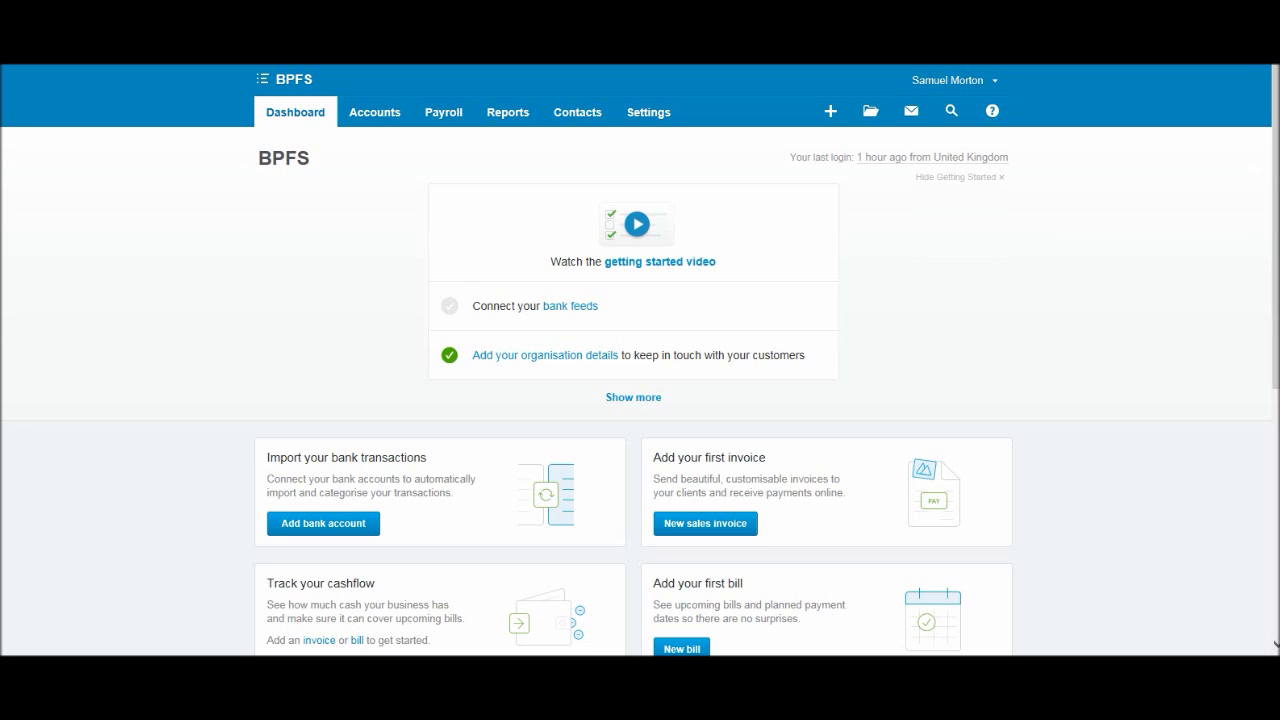
scroll(640, 360, down, 1)
scroll(640, 360, up, 1)
scroll(640, 400, down, 5)
scroll(640, 400, up, 5)
scroll(640, 400, down, 4)
scroll(640, 400, up, 4)
scroll(640, 360, up, 1)
scroll(640, 400, down, 5)
scroll(640, 400, up, 3)
scroll(700, 445, up, 1)
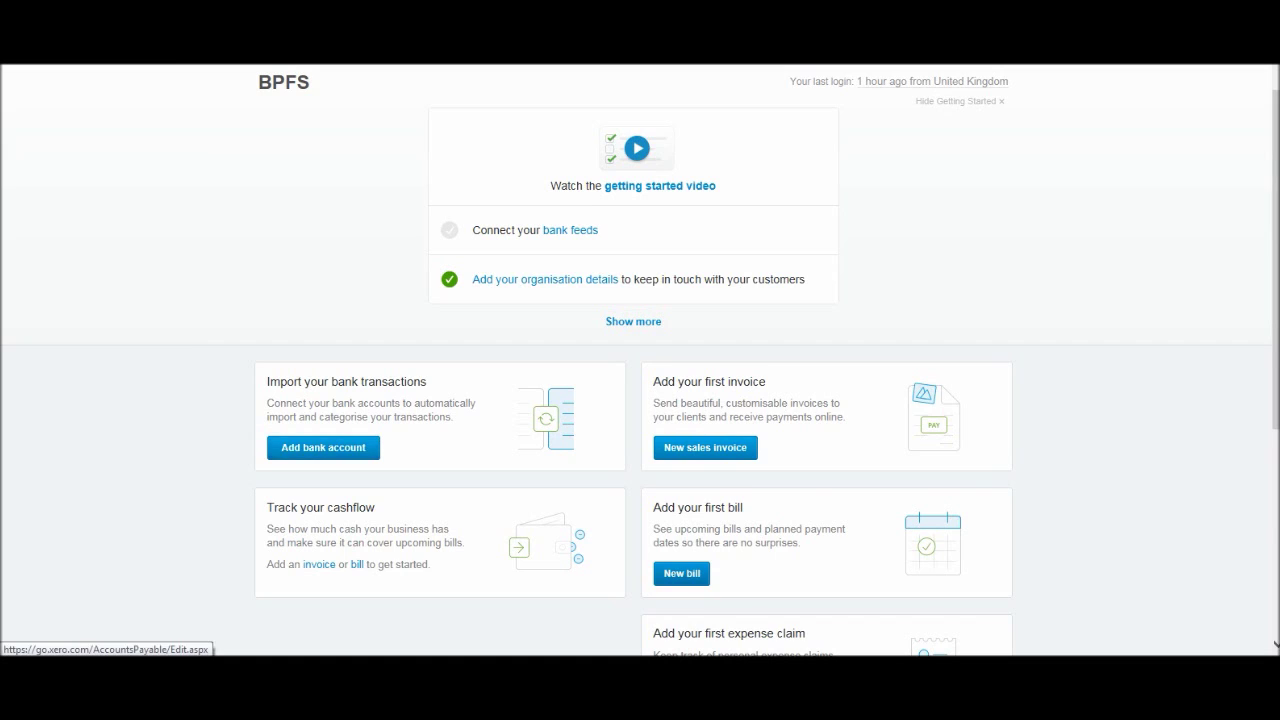
scroll(640, 400, down, 2)
scroll(640, 400, up, 1)
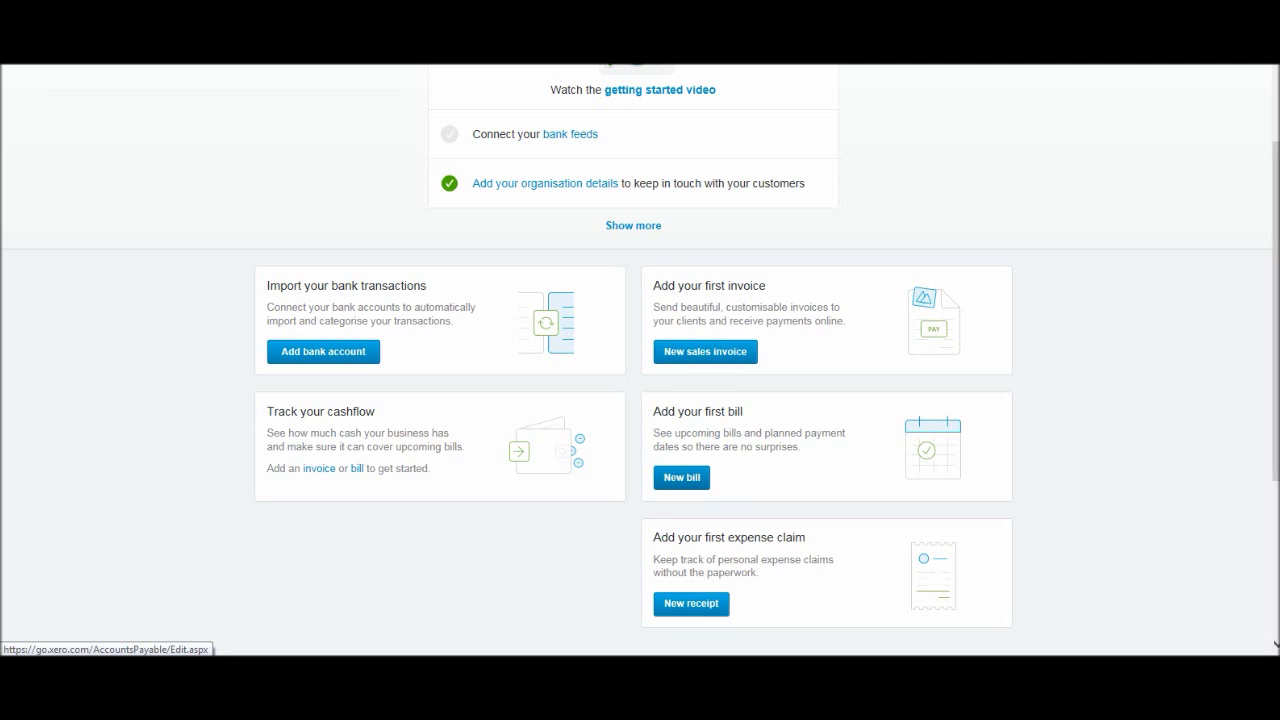
scroll(640, 400, up, 2)
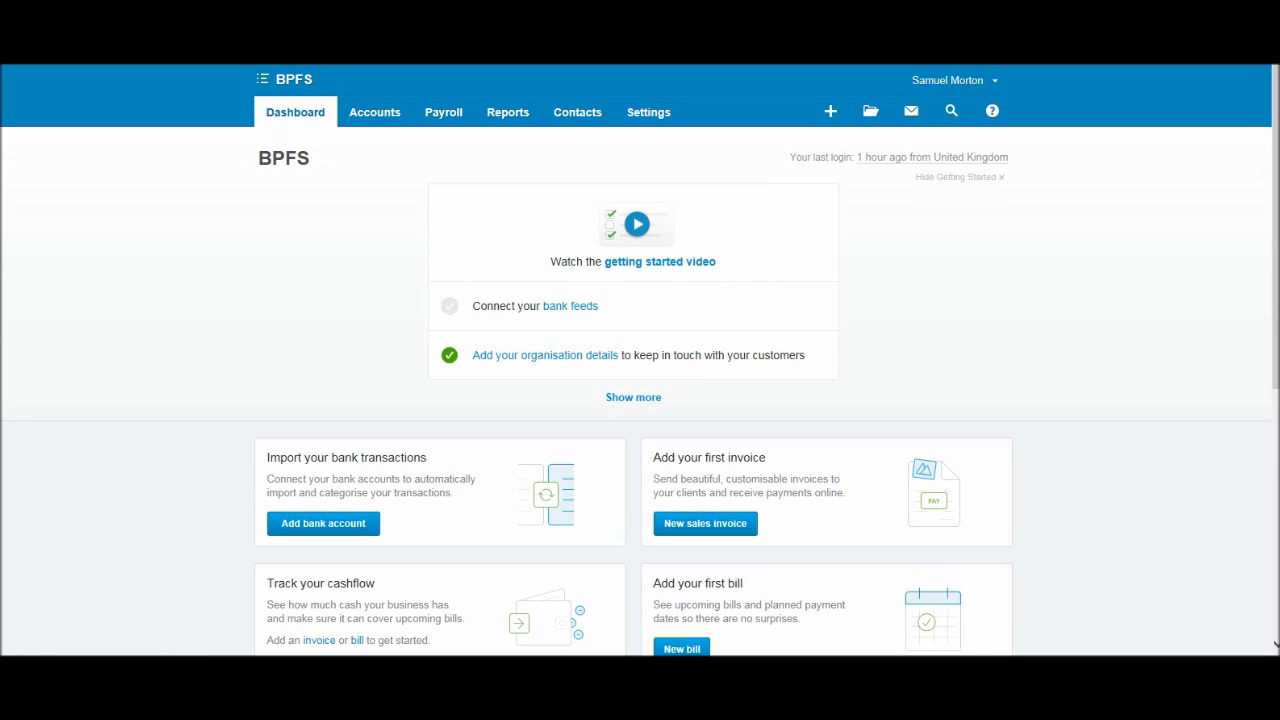
Open the Settings menu and go to Organisation Settings under Organisation.
click(648, 112)
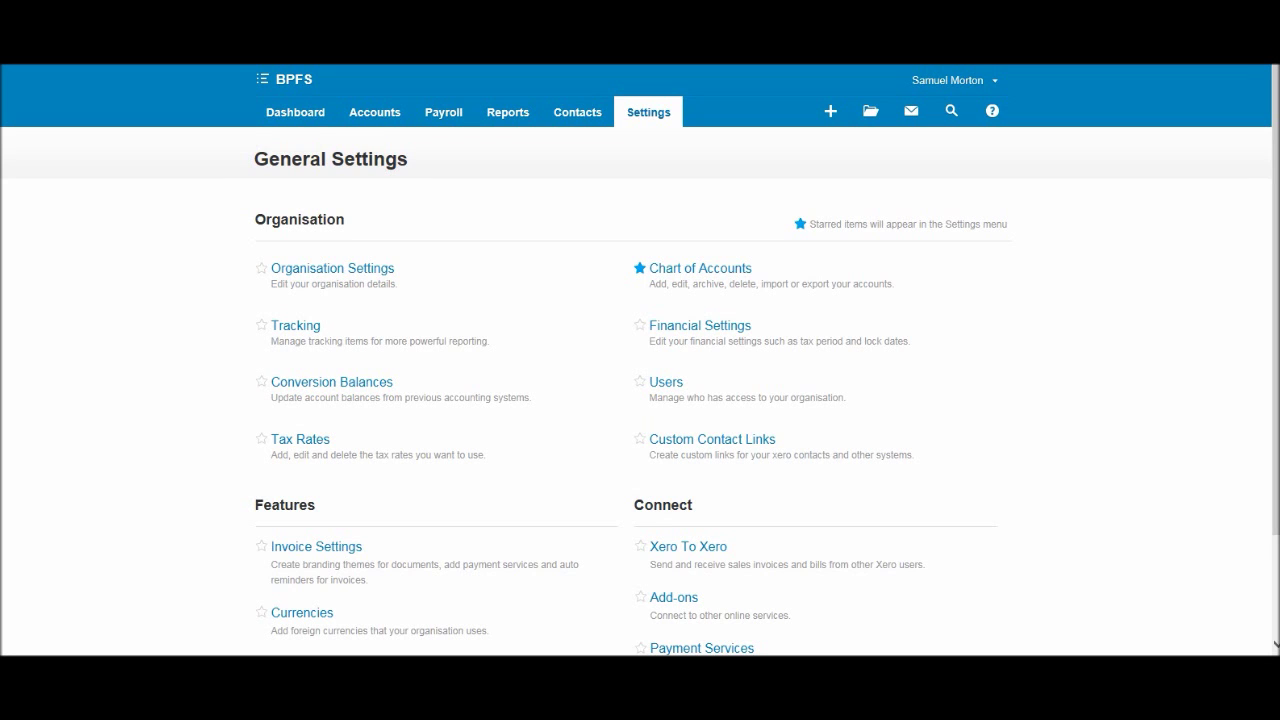
scroll(300, 440, down, 2)
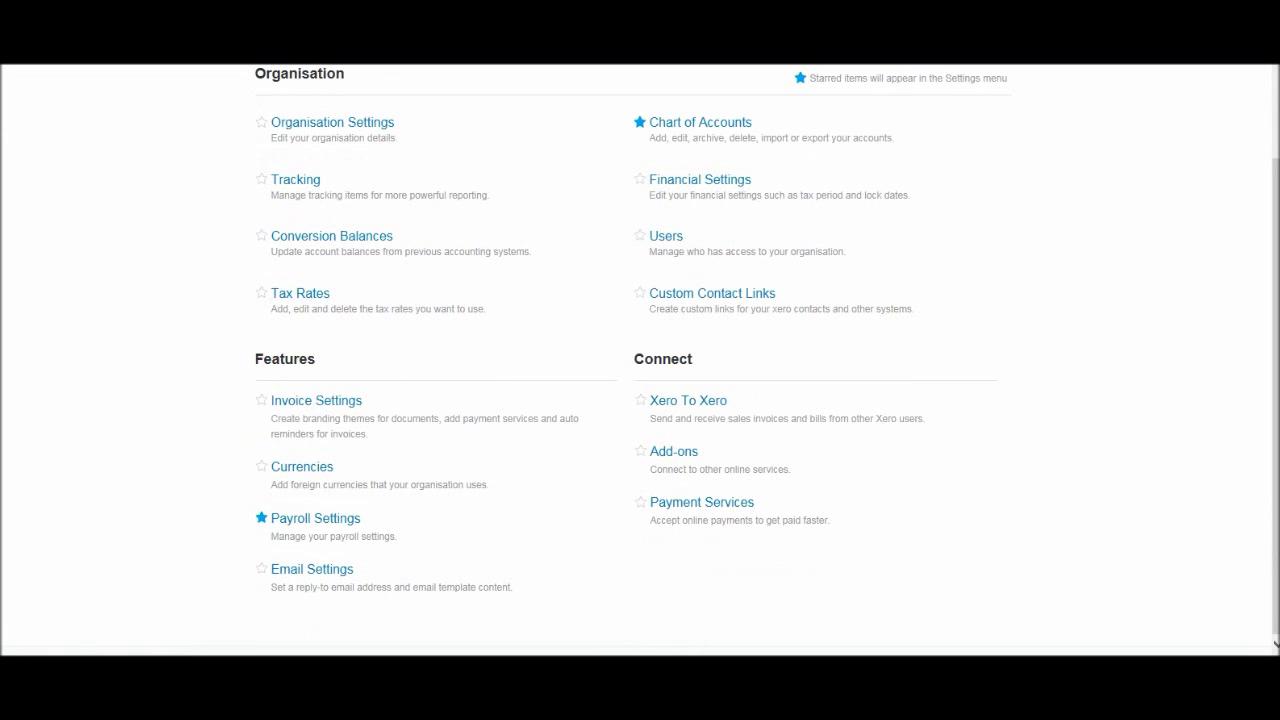
scroll(640, 400, up, 2)
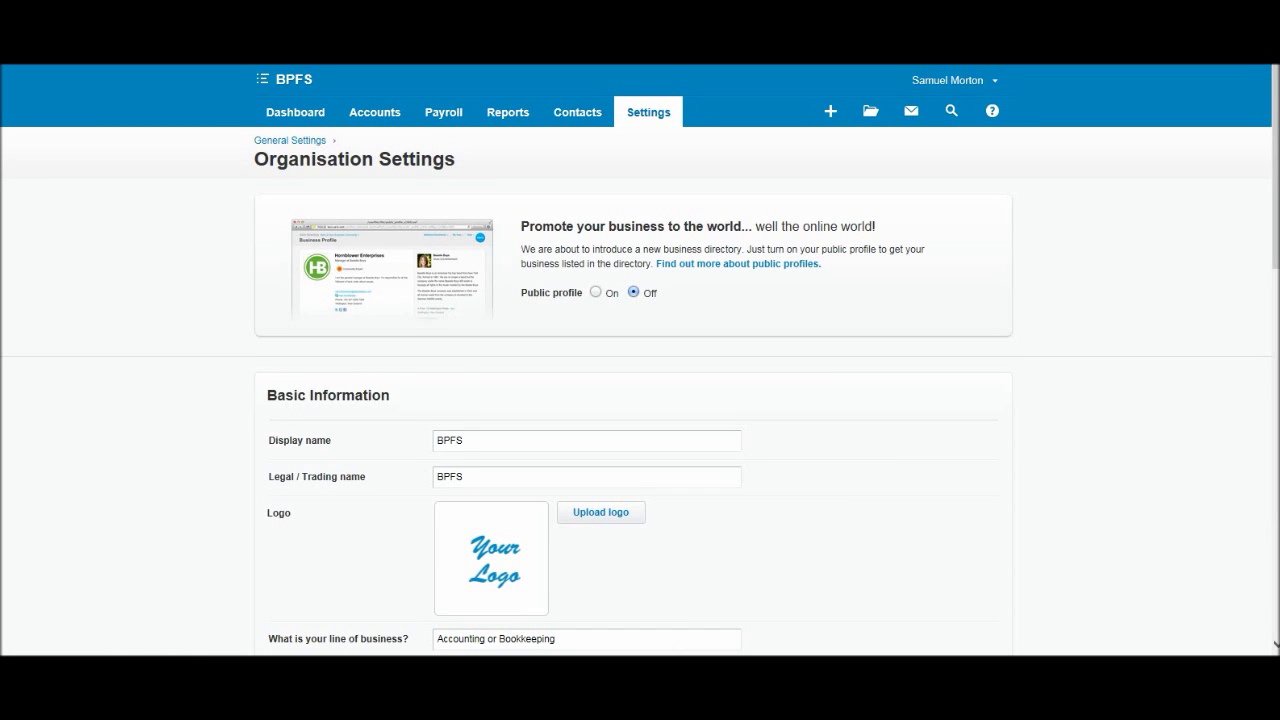
scroll(640, 360, down, 2)
scroll(640, 360, down, 1)
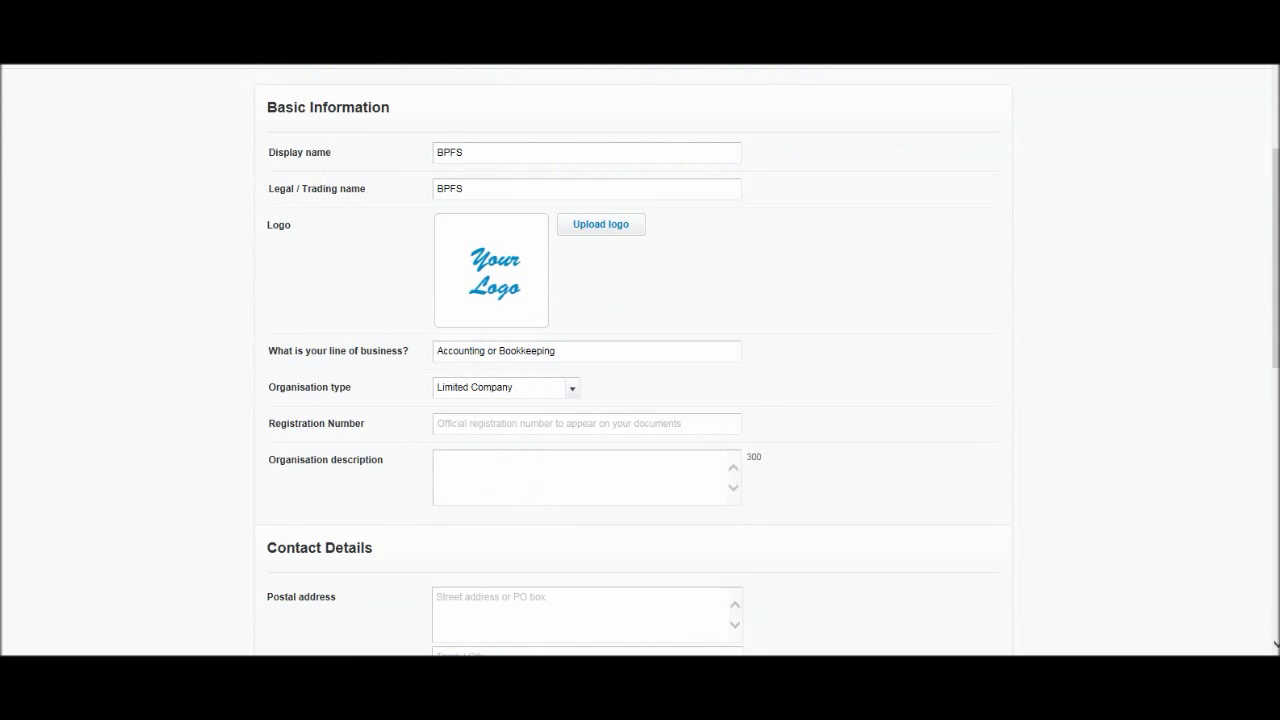
scroll(640, 360, down, 4)
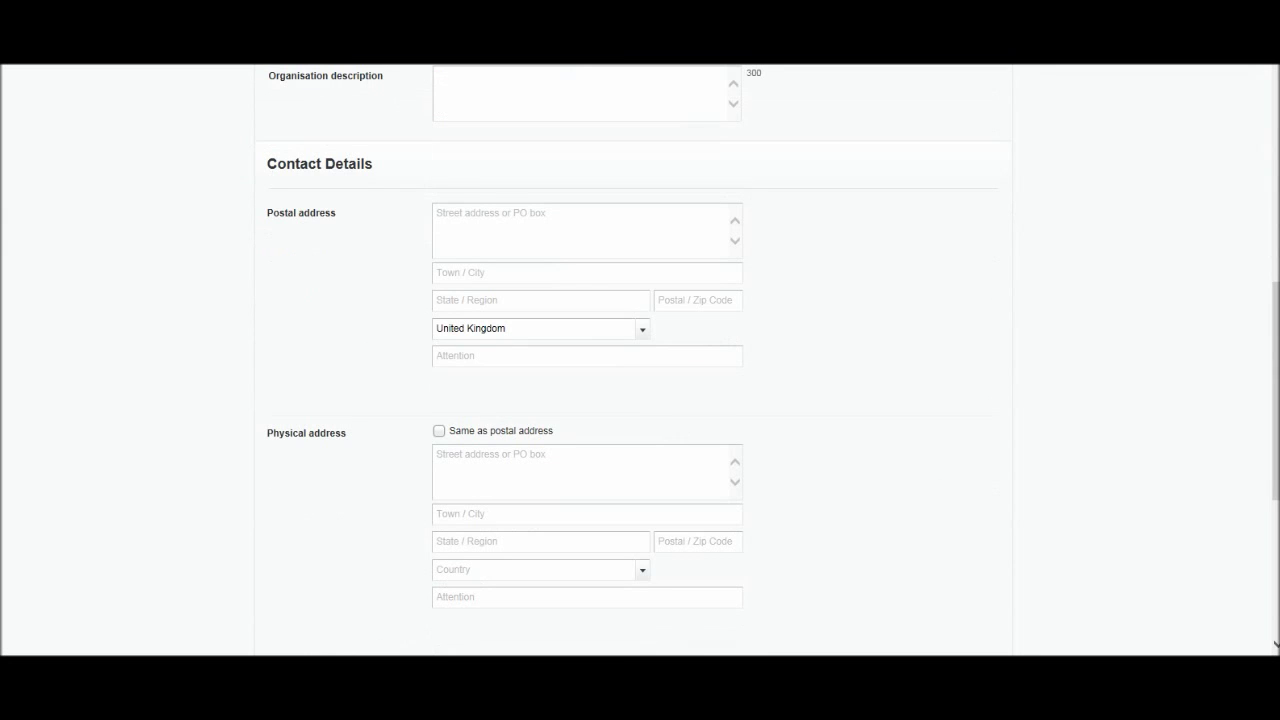
scroll(640, 360, down, 3)
scroll(640, 360, up, 10)
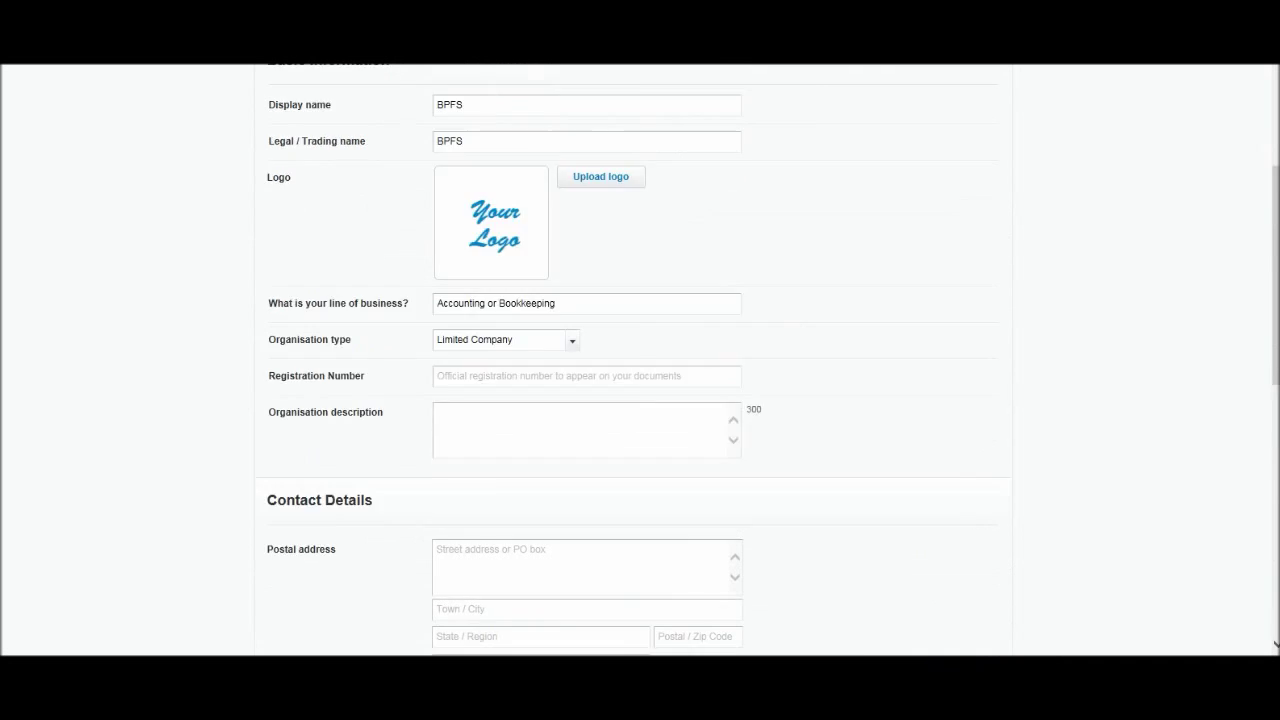
scroll(640, 360, down, 3)
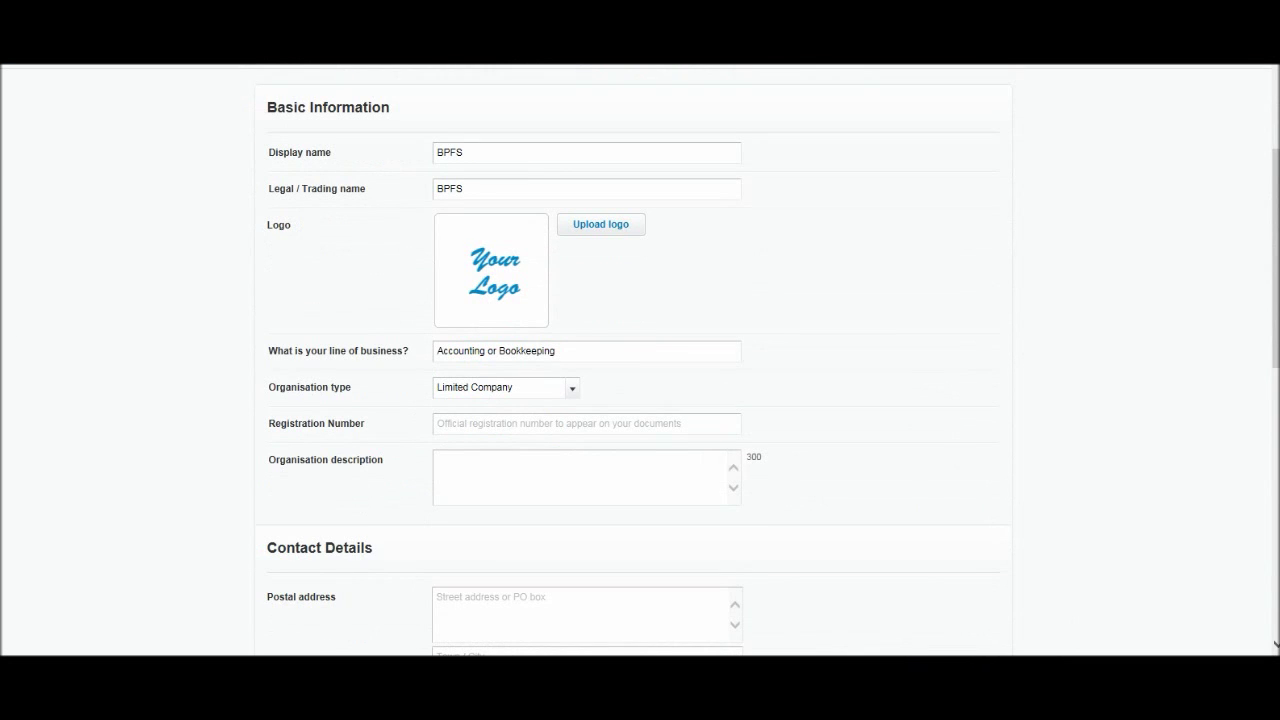
click(437, 152)
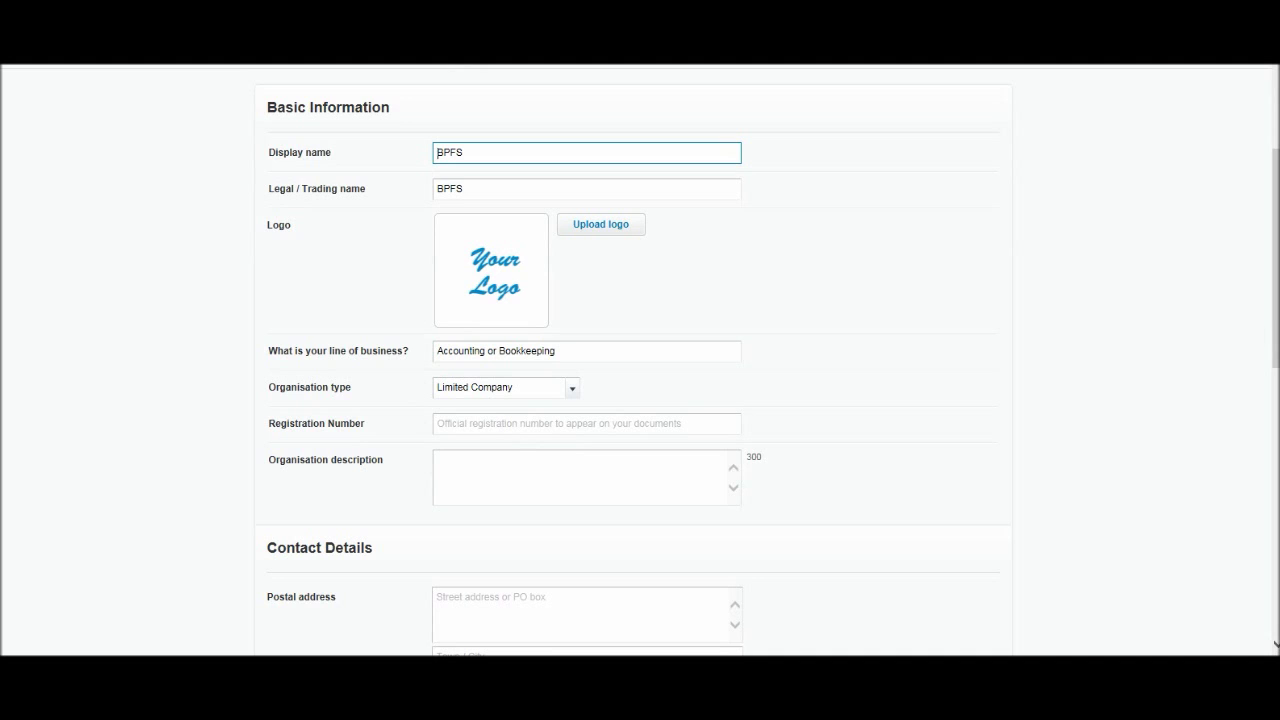
click(464, 188)
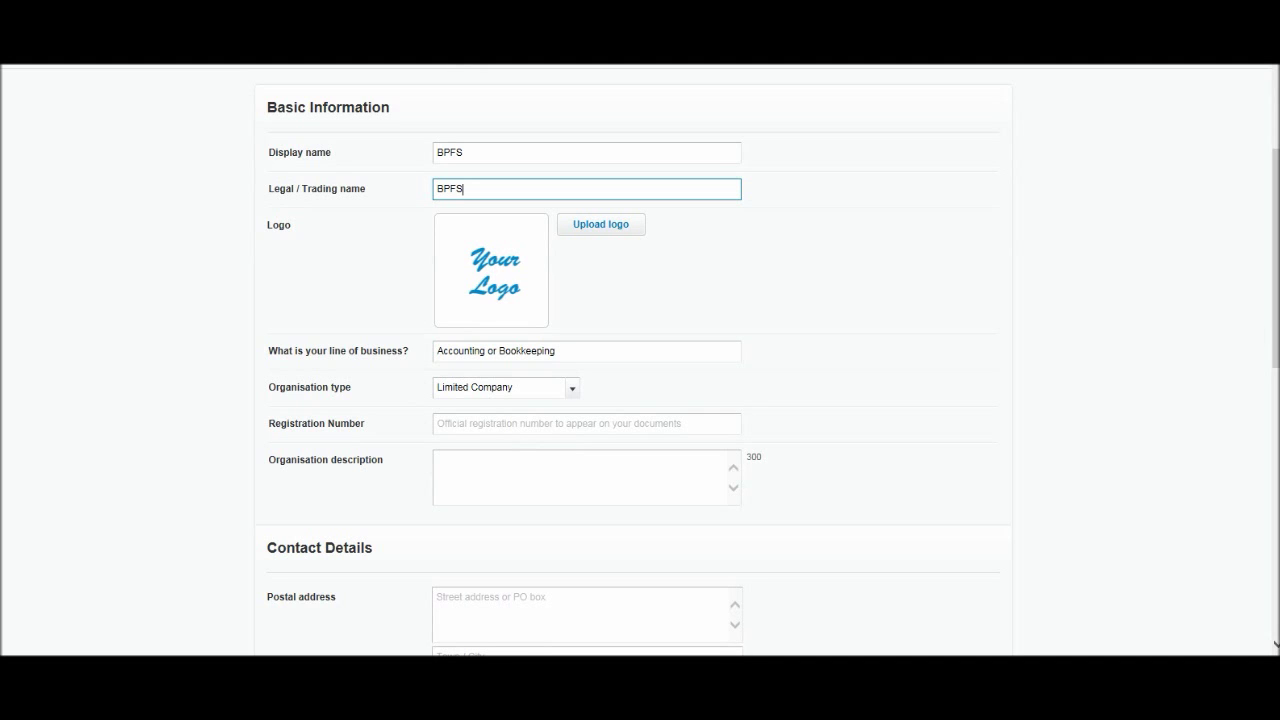
click(464, 152)
click(464, 188)
click(464, 152)
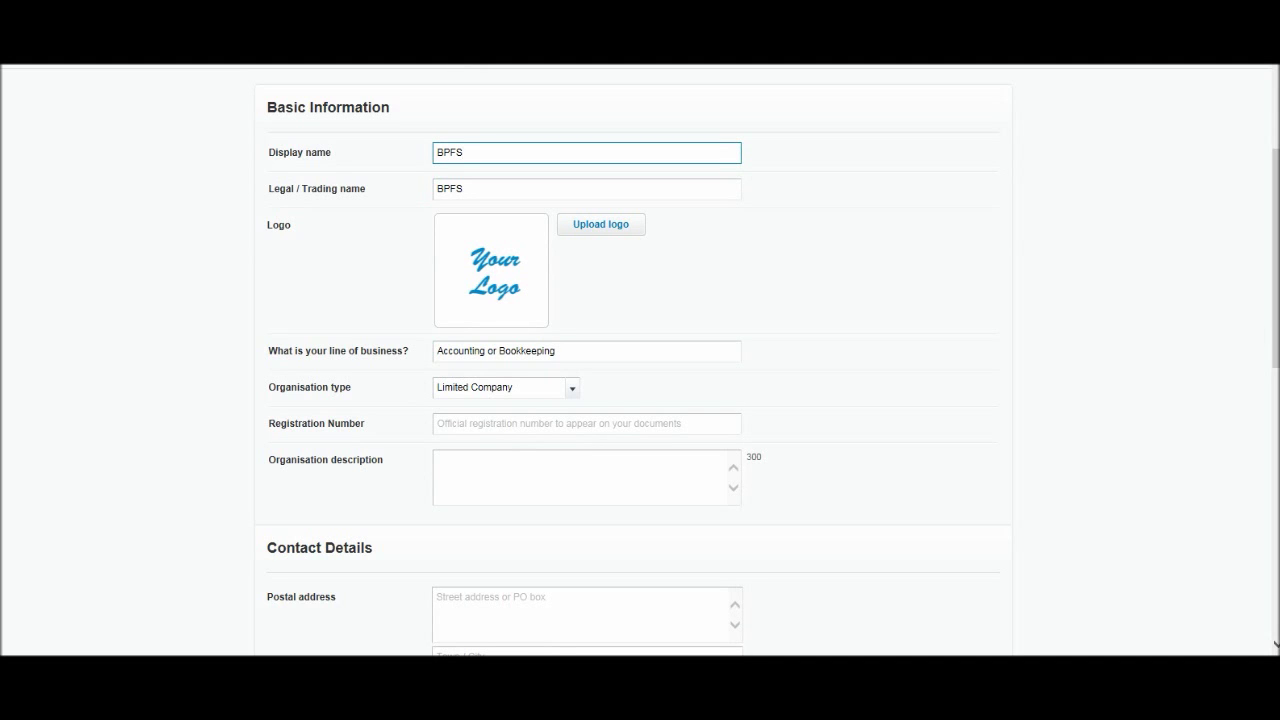
scroll(640, 360, down, 1)
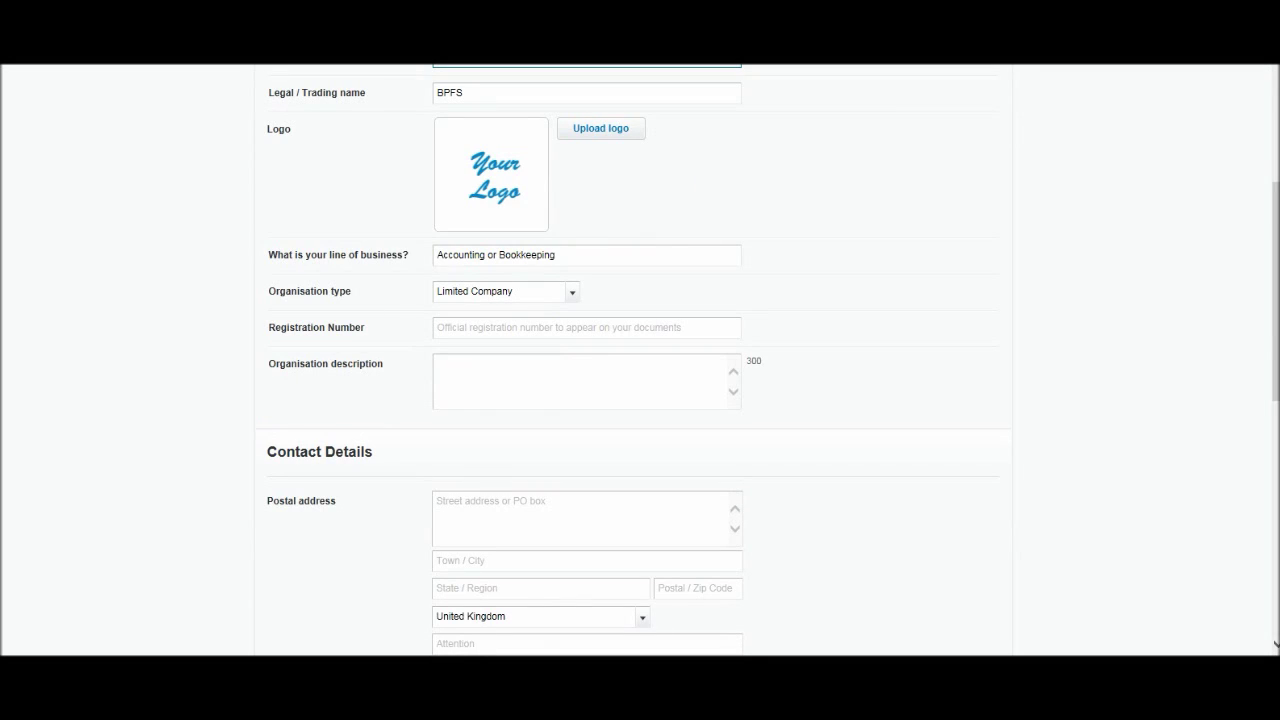
scroll(640, 360, up, 2)
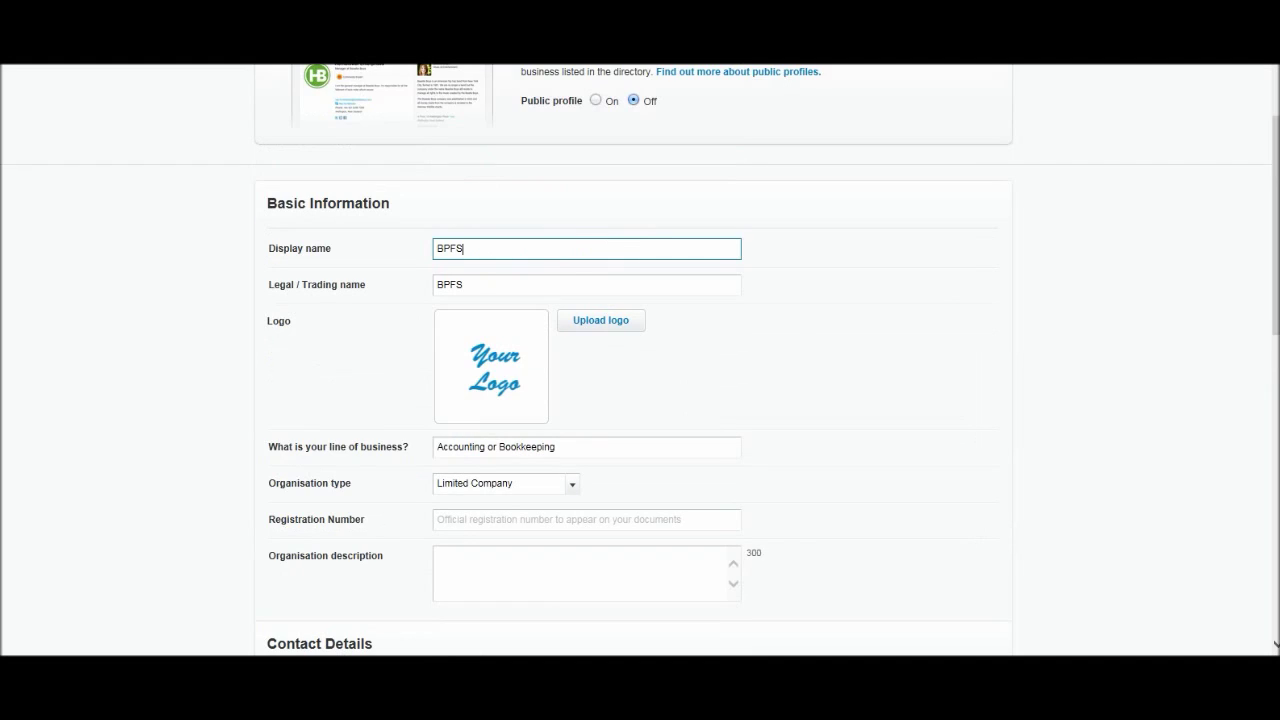
scroll(640, 360, down, 1)
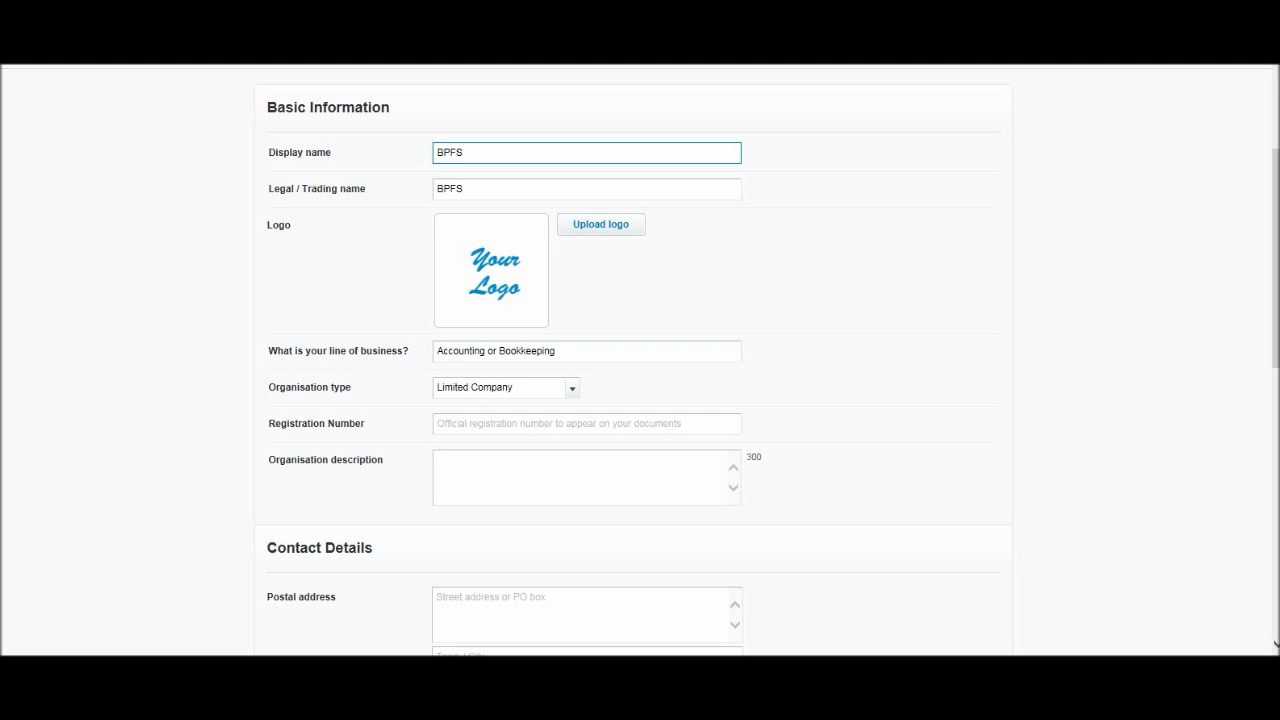
scroll(640, 360, down, 1)
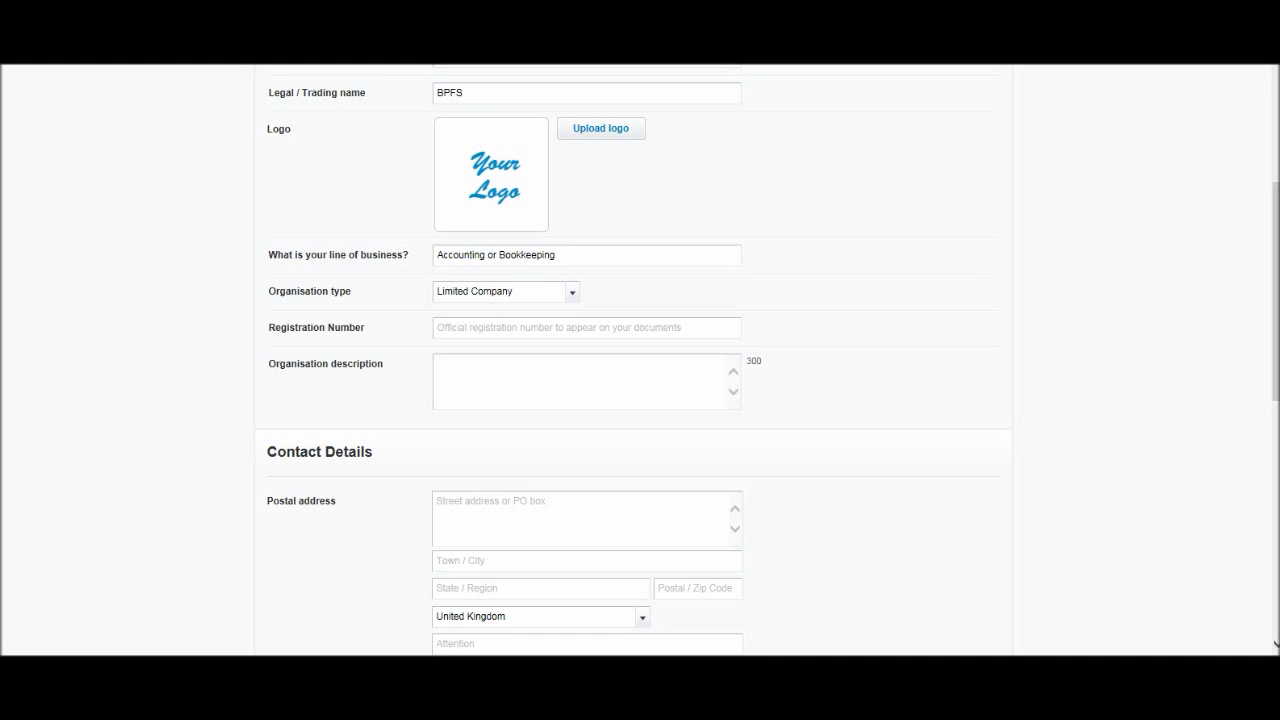
click(505, 291)
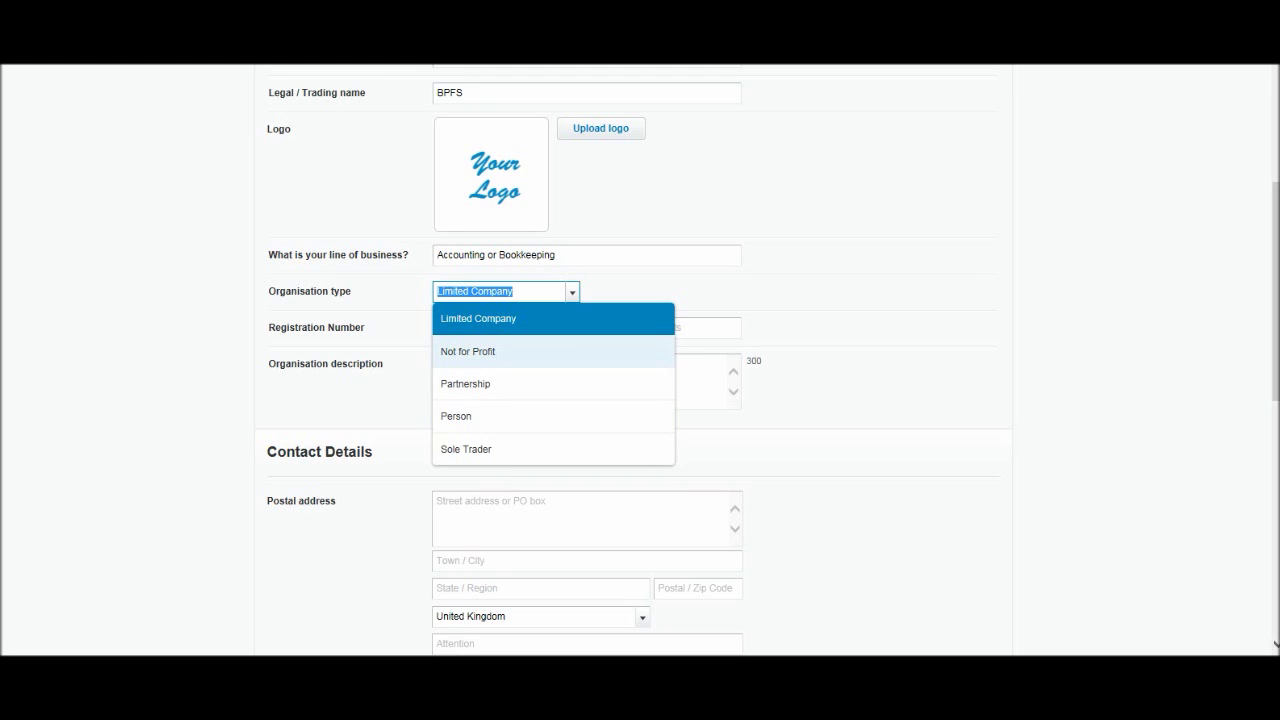
click(478, 318)
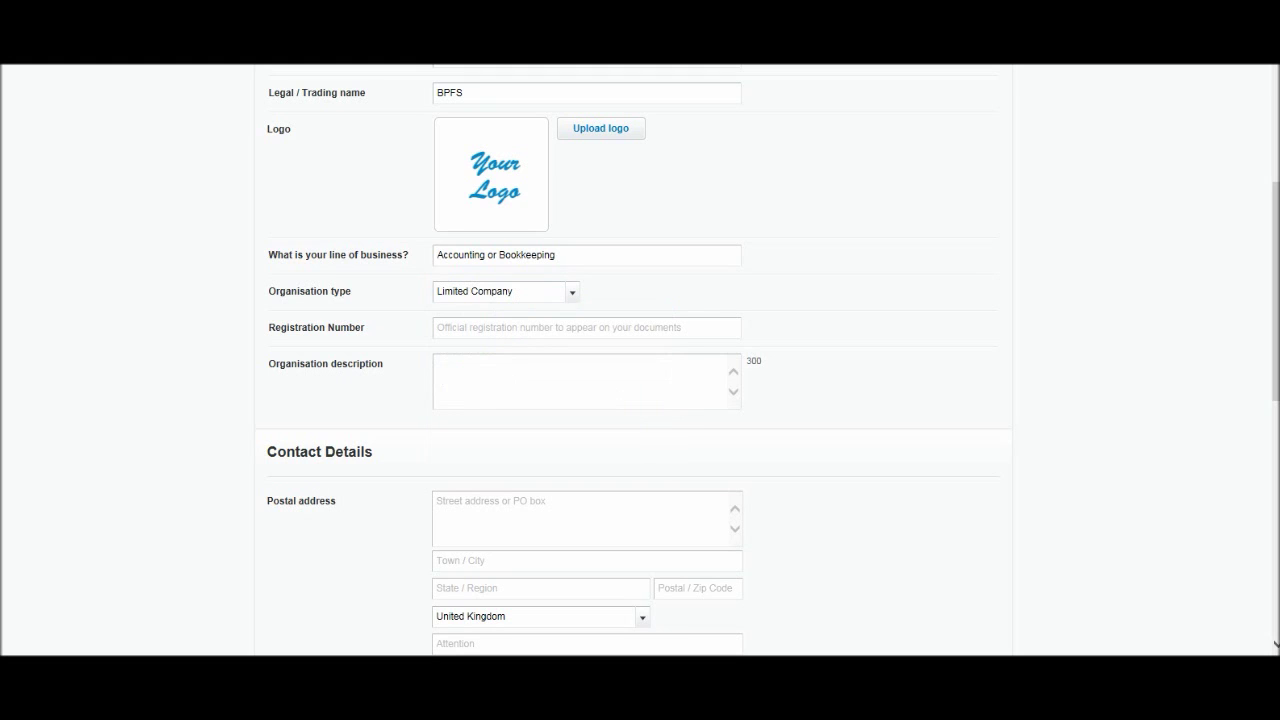
click(478, 327)
scroll(640, 360, down, 2)
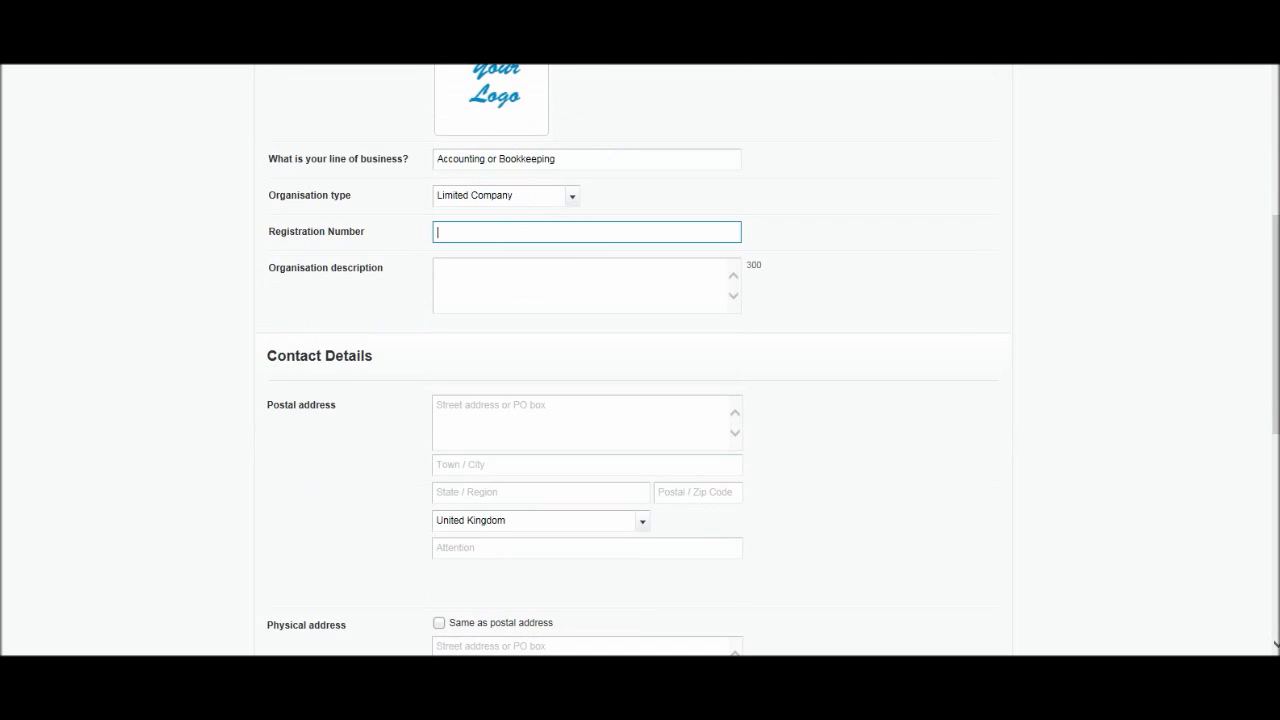
key(Tab)
scroll(640, 360, up, 2)
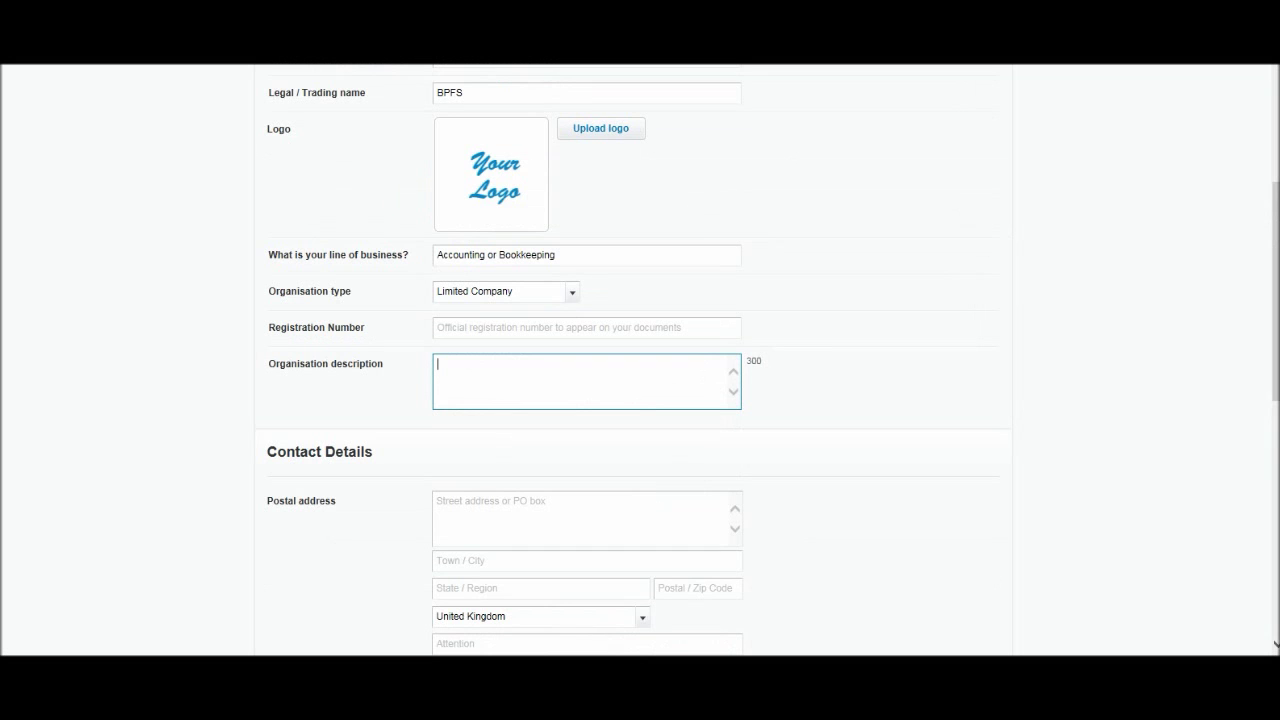
scroll(640, 360, up, 3)
scroll(640, 360, down, 4)
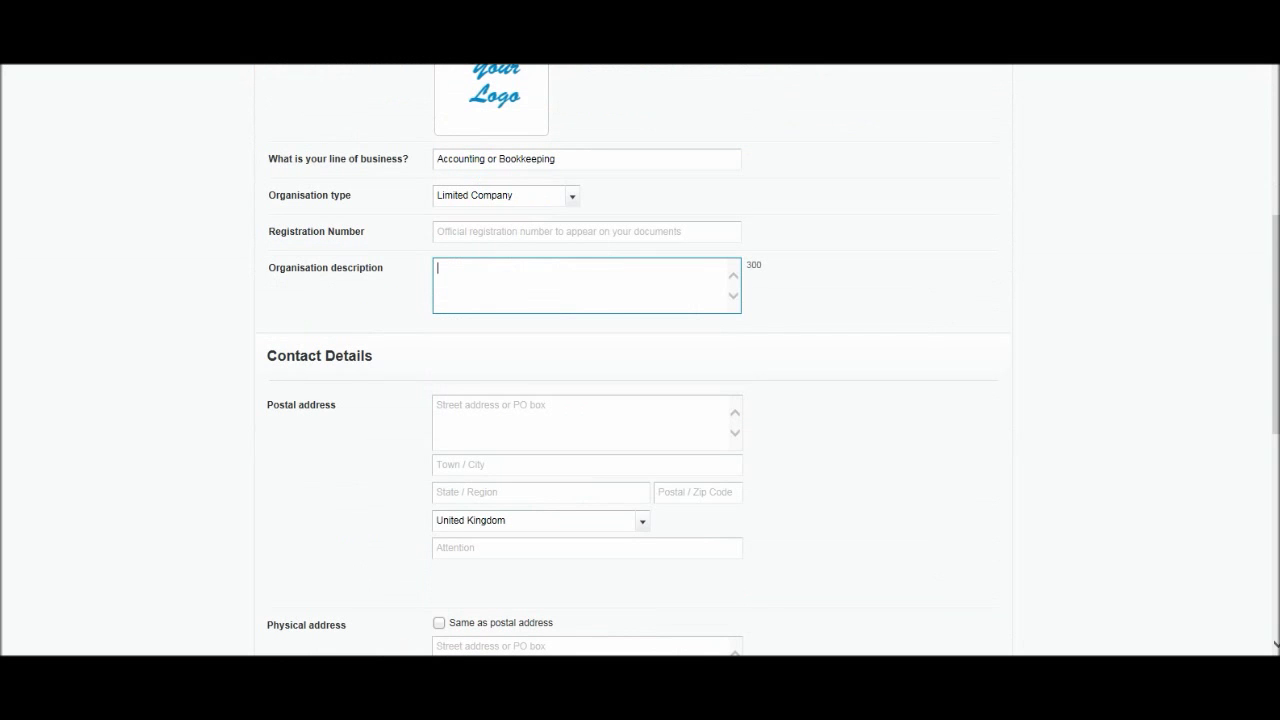
scroll(640, 360, down, 2)
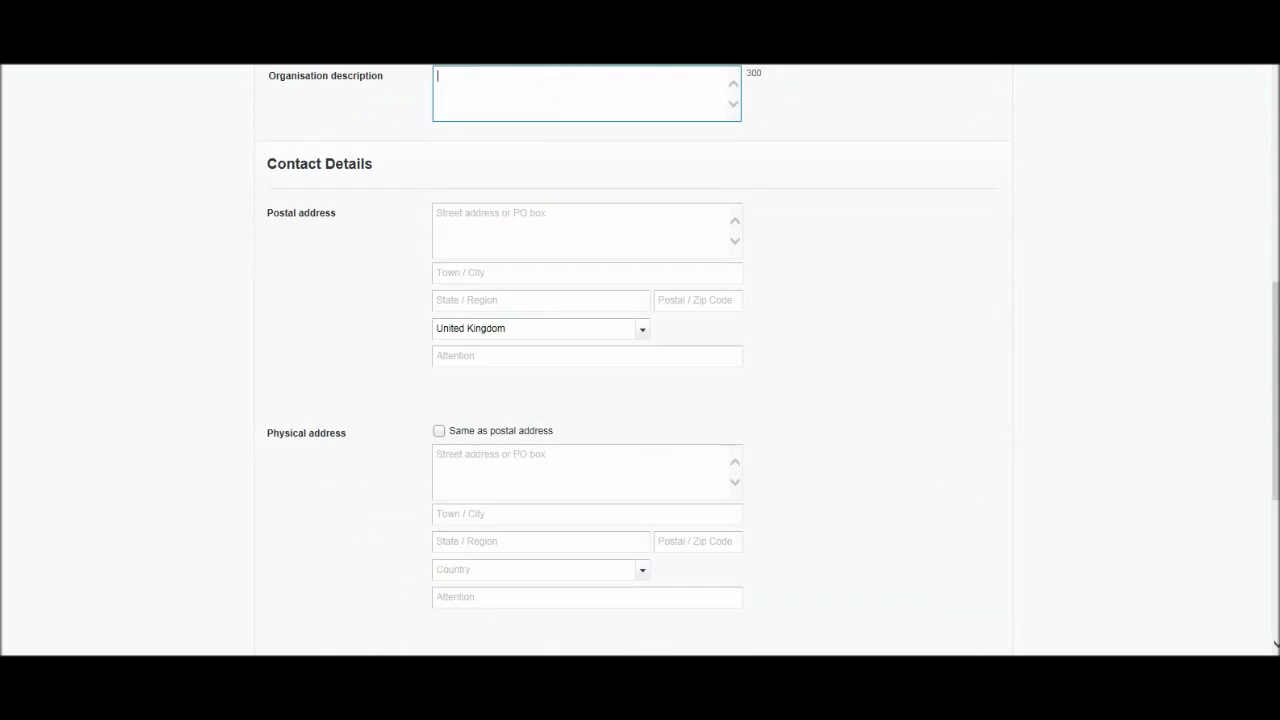
Enter the organisation's postal street address, town, county and postcode.
click(587, 230)
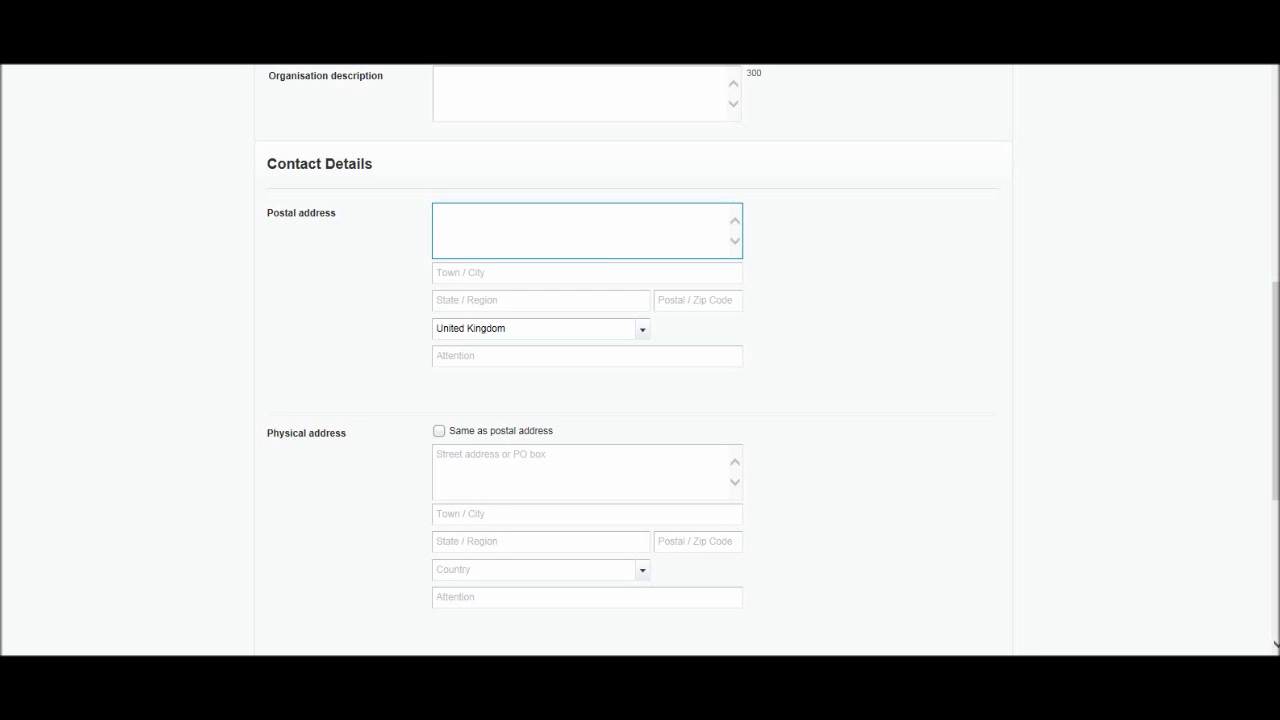
text(485 BPFS Road)
key(Tab)
text(BookkeepingMaster Town)
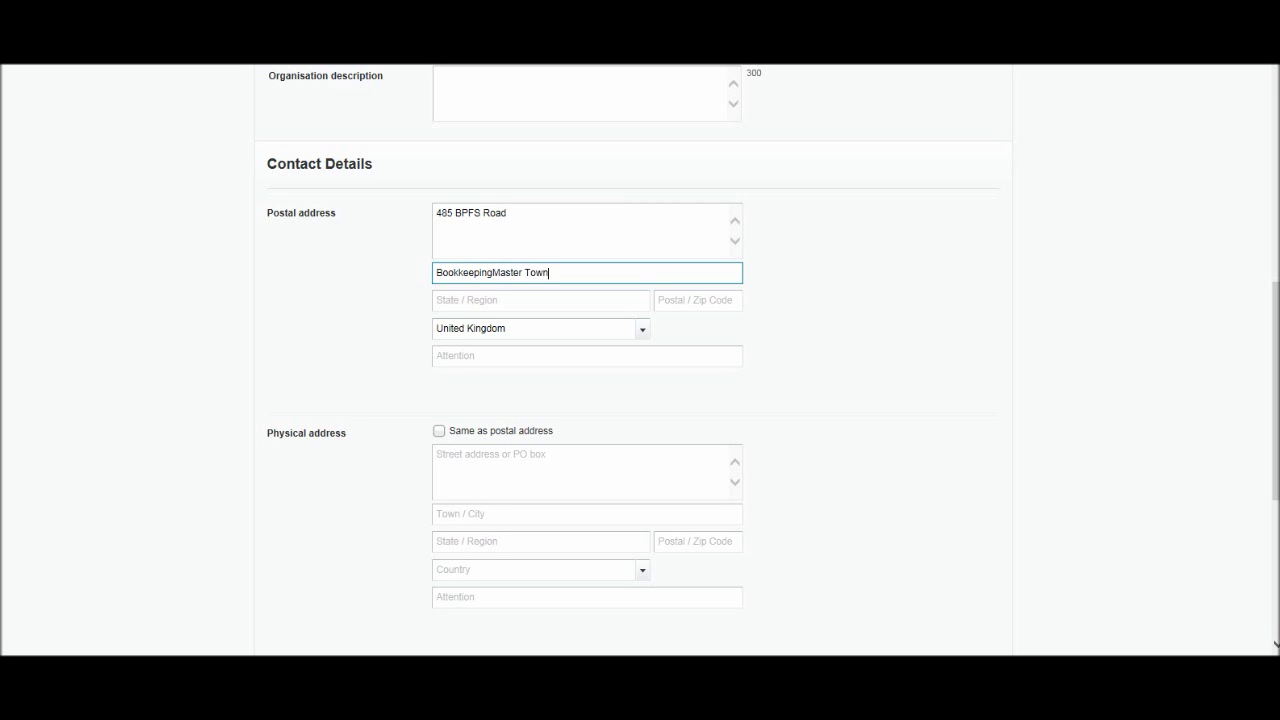
key(Tab)
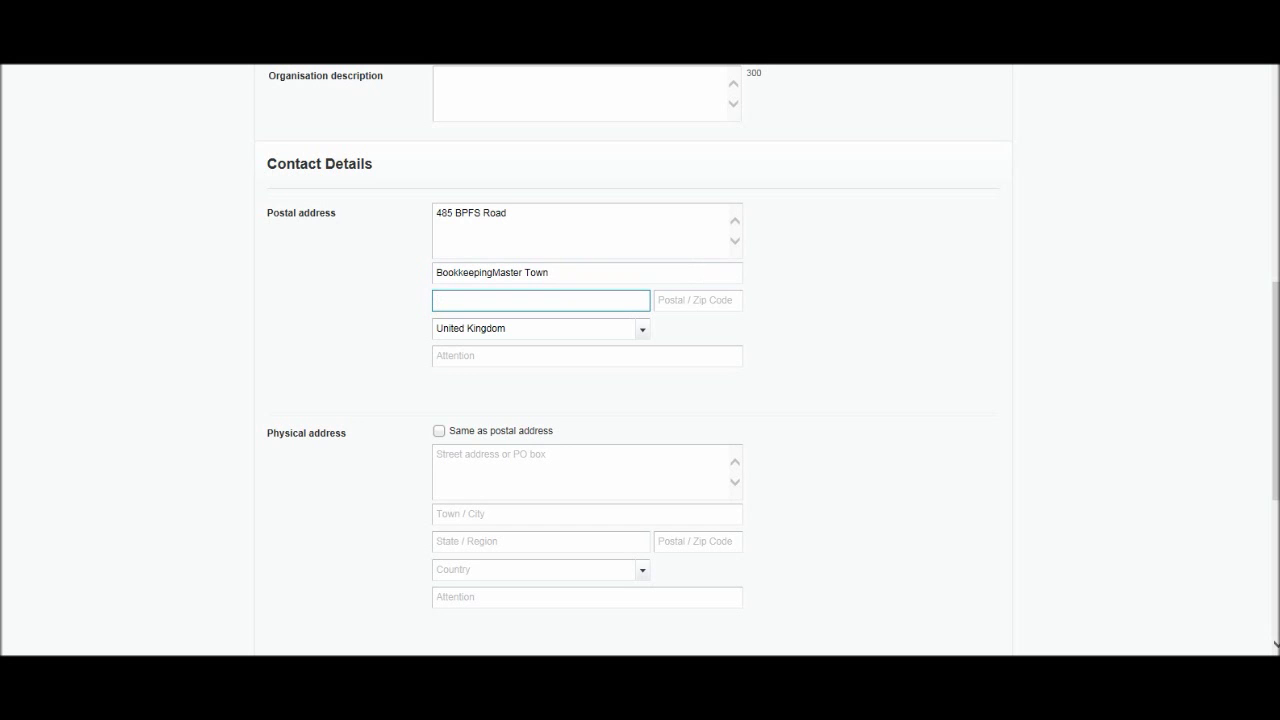
text(Essex)
key(Tab)
text(CO11)
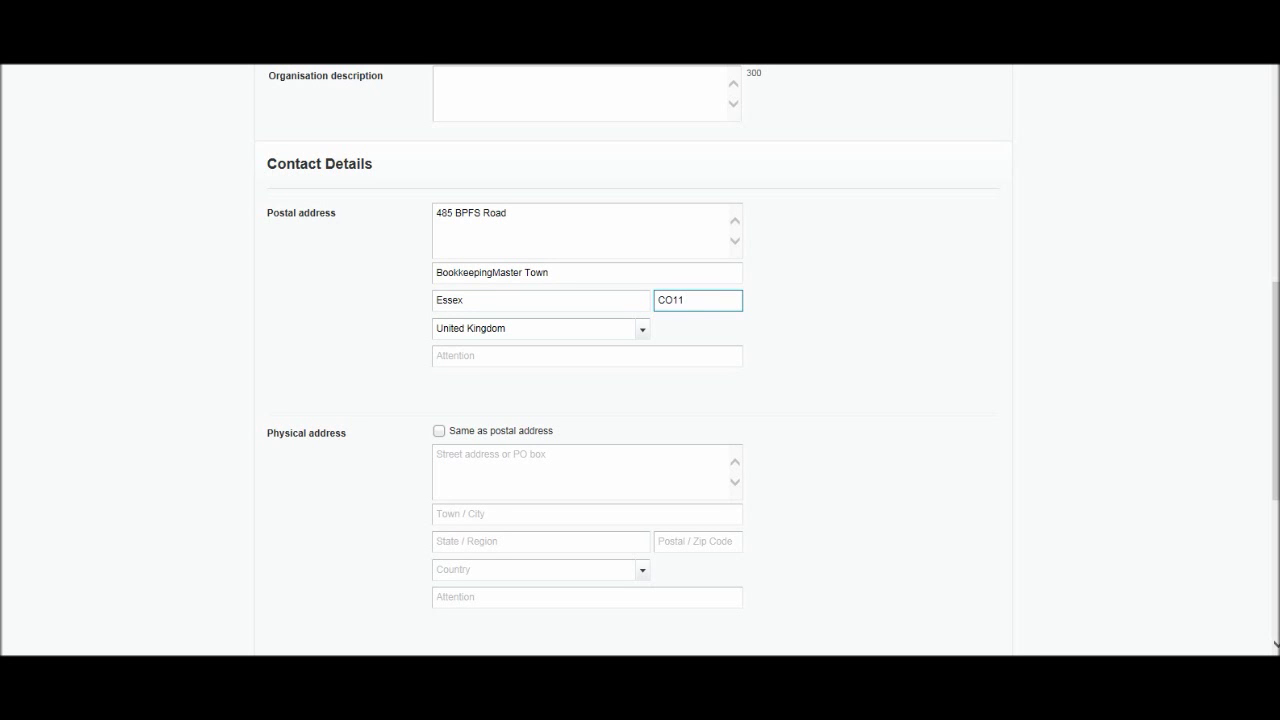
text( 9PO)
key(Tab)
Keep United Kingdom as the postal country and move to the Attention line.
click(535, 328)
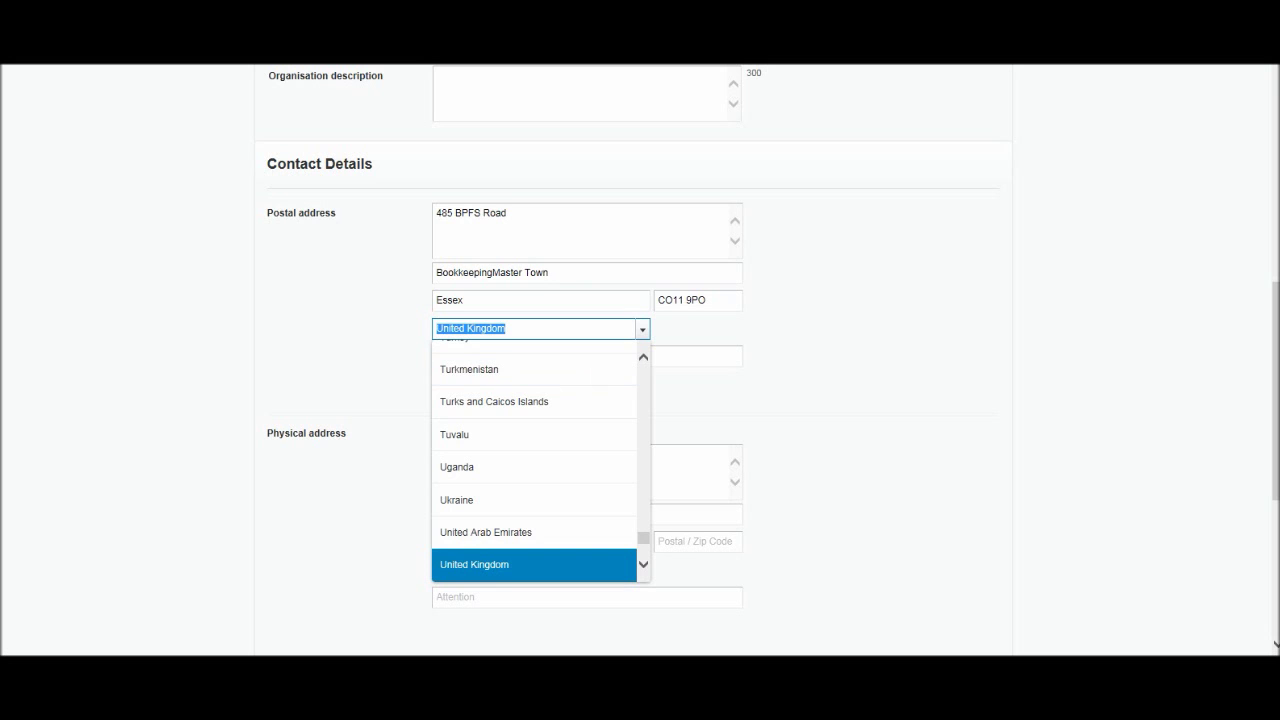
scroll(541, 465, down, 2)
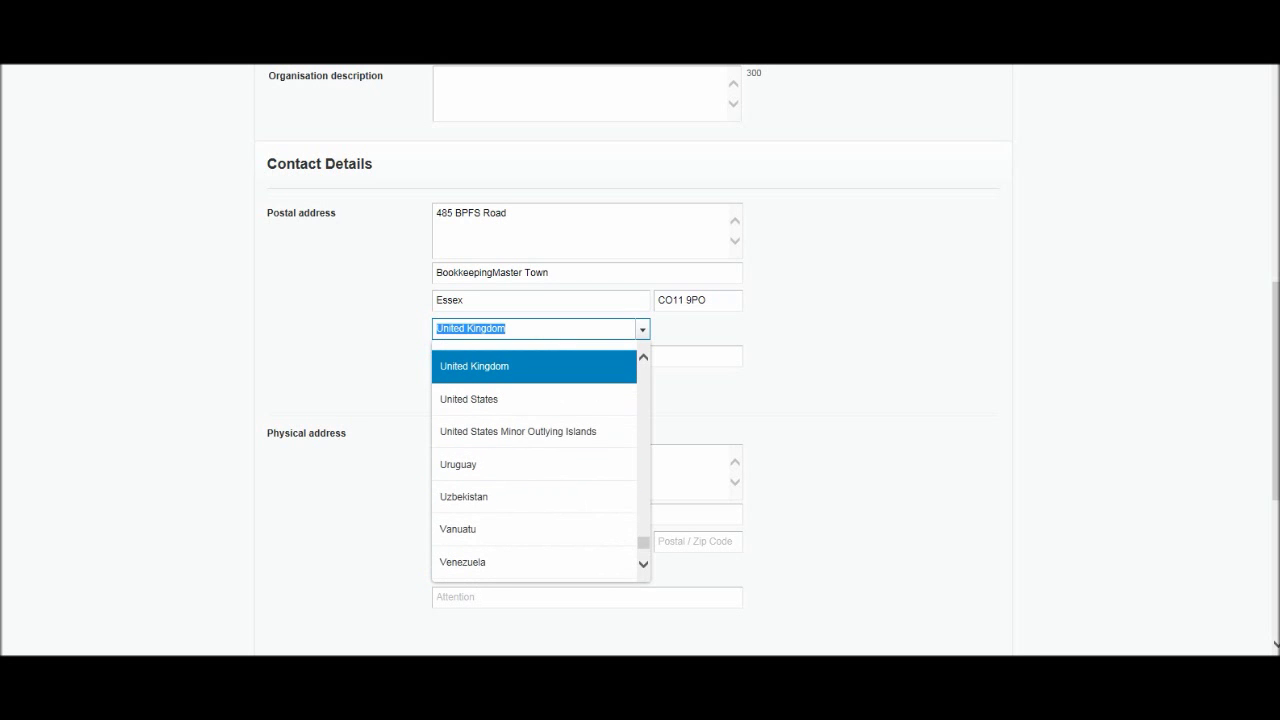
key(Return)
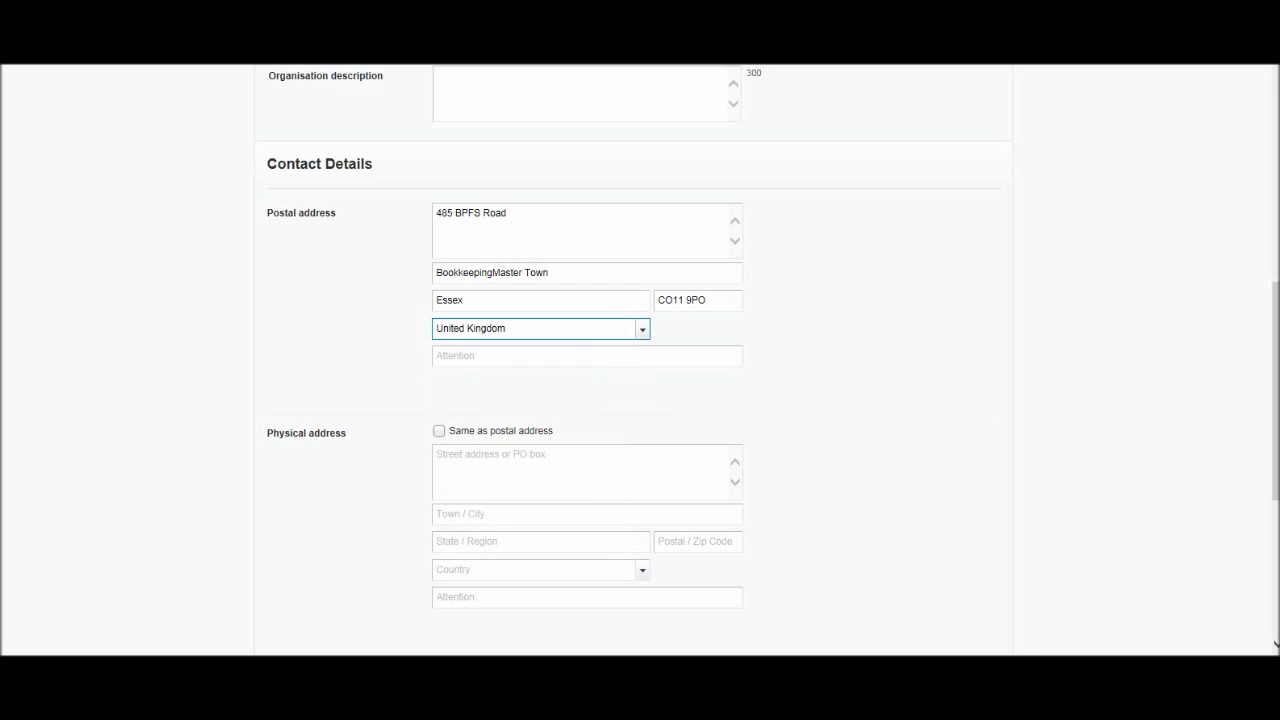
click(587, 356)
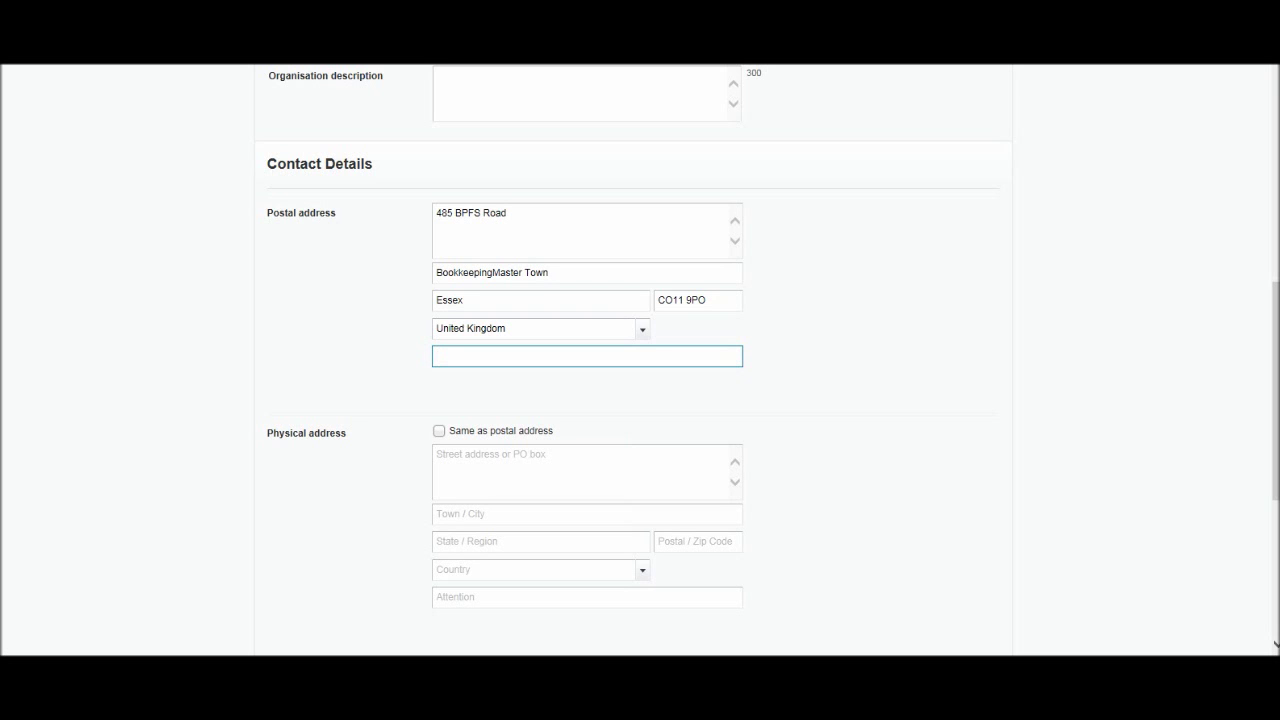
click(508, 213)
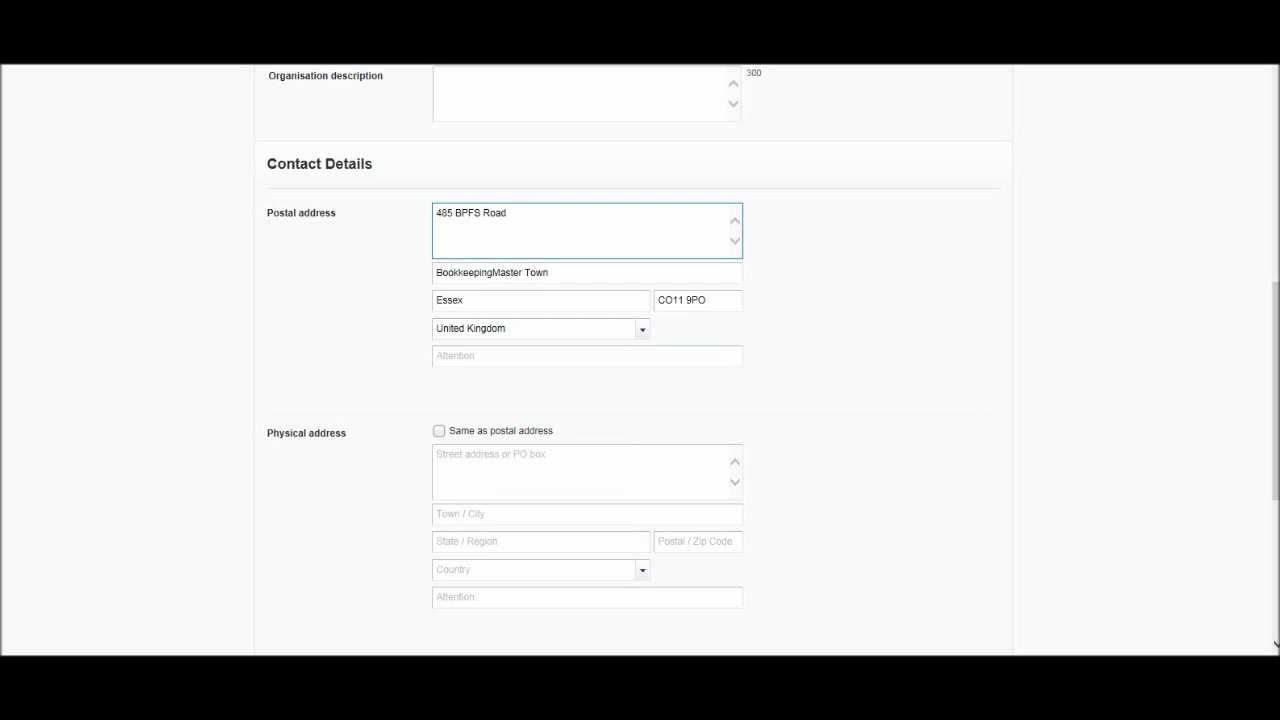
click(437, 356)
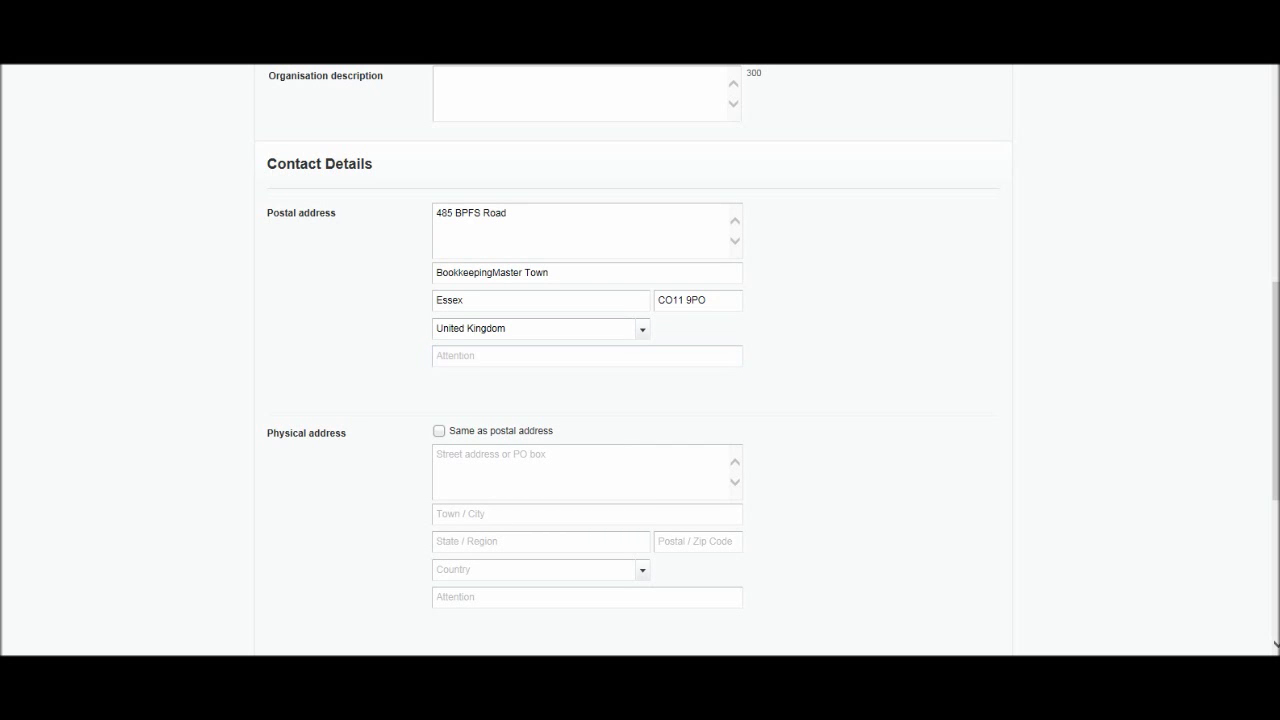
scroll(640, 360, down, 2)
scroll(640, 360, up, 1)
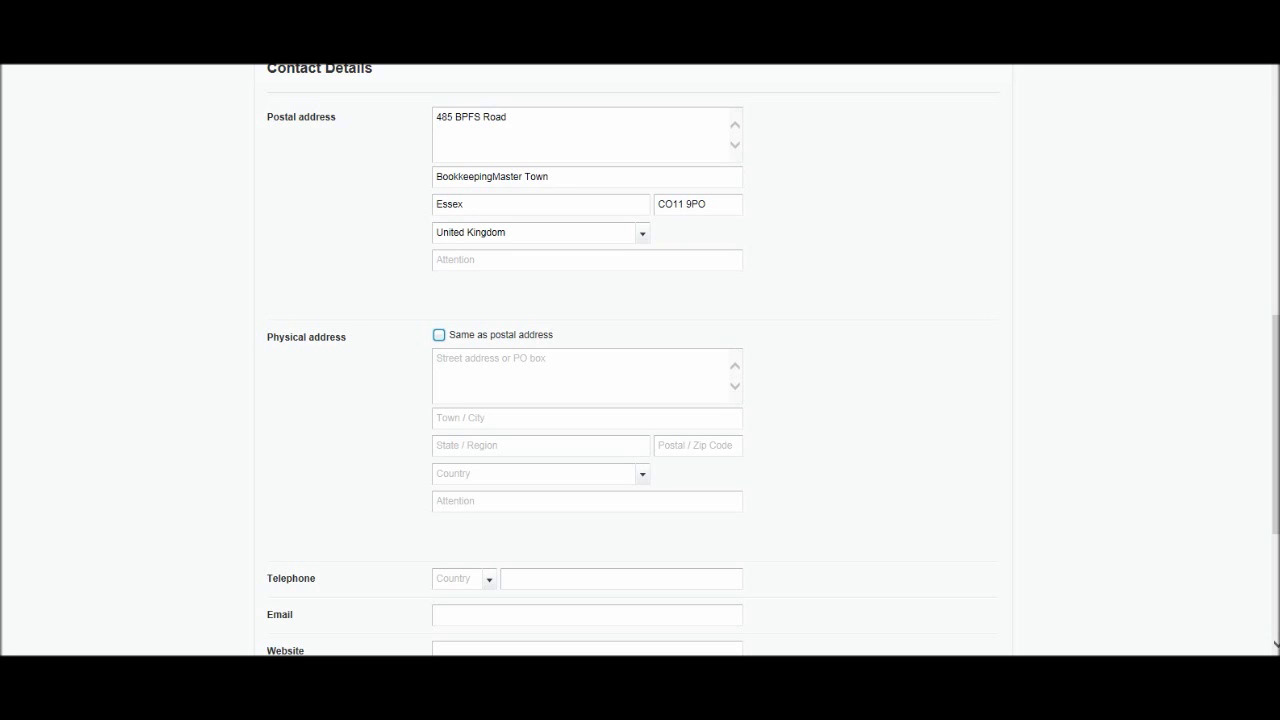
Make the physical address match the postal one and enter the telephone area code and number.
click(439, 335)
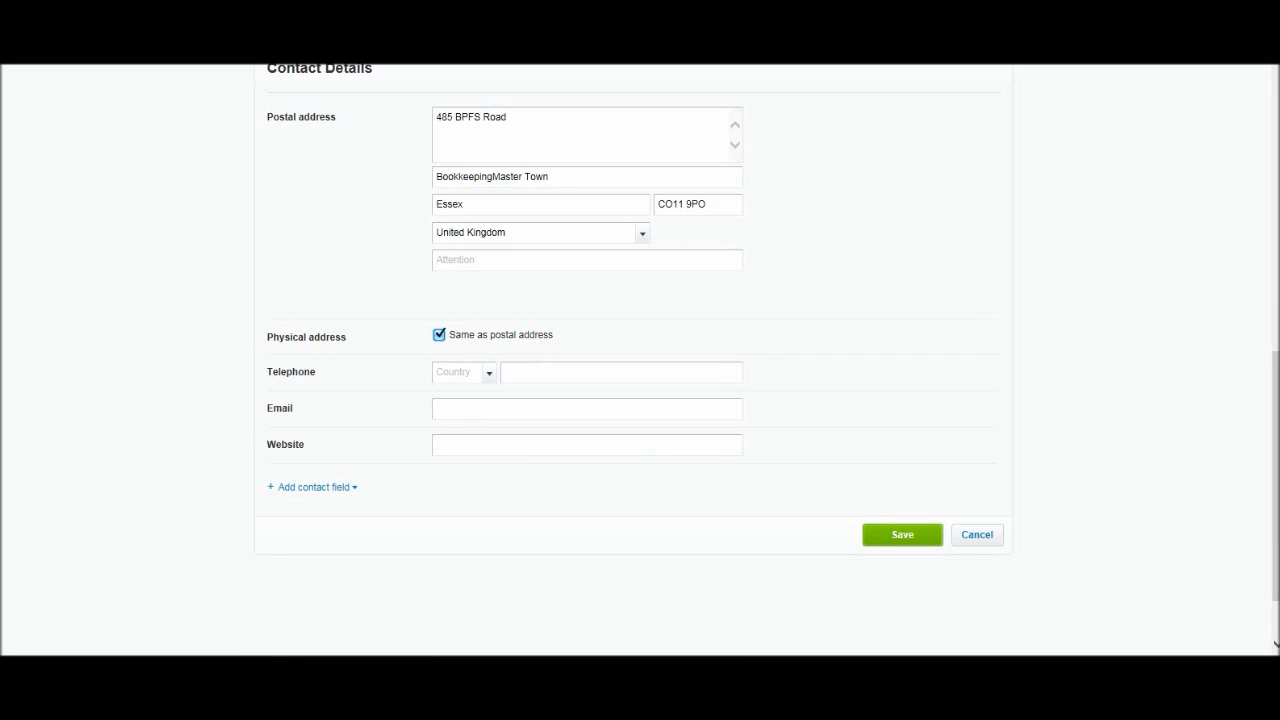
click(460, 372)
text(p07651)
key(BackSpace)
key(BackSpace)
key(BackSpace)
key(BackSpace)
text(1208)
click(505, 372)
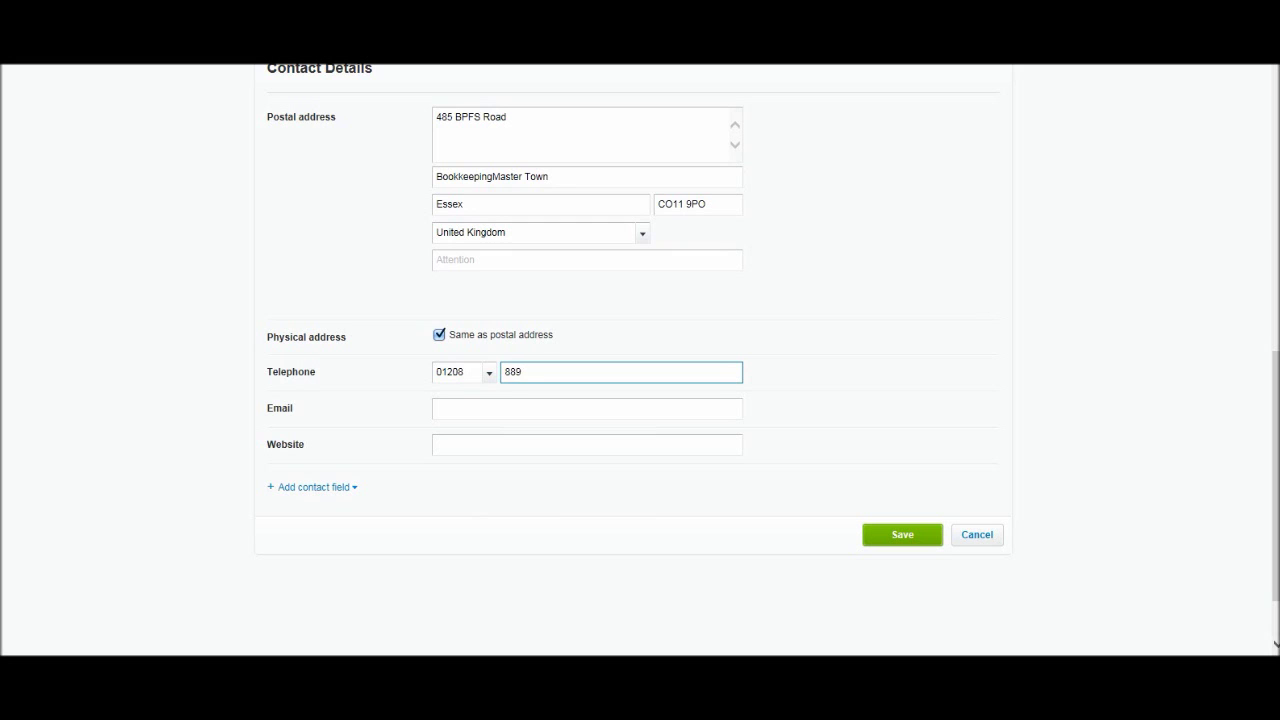
click(437, 408)
text(IN)
key(BackSpace)
key(BackSpace)
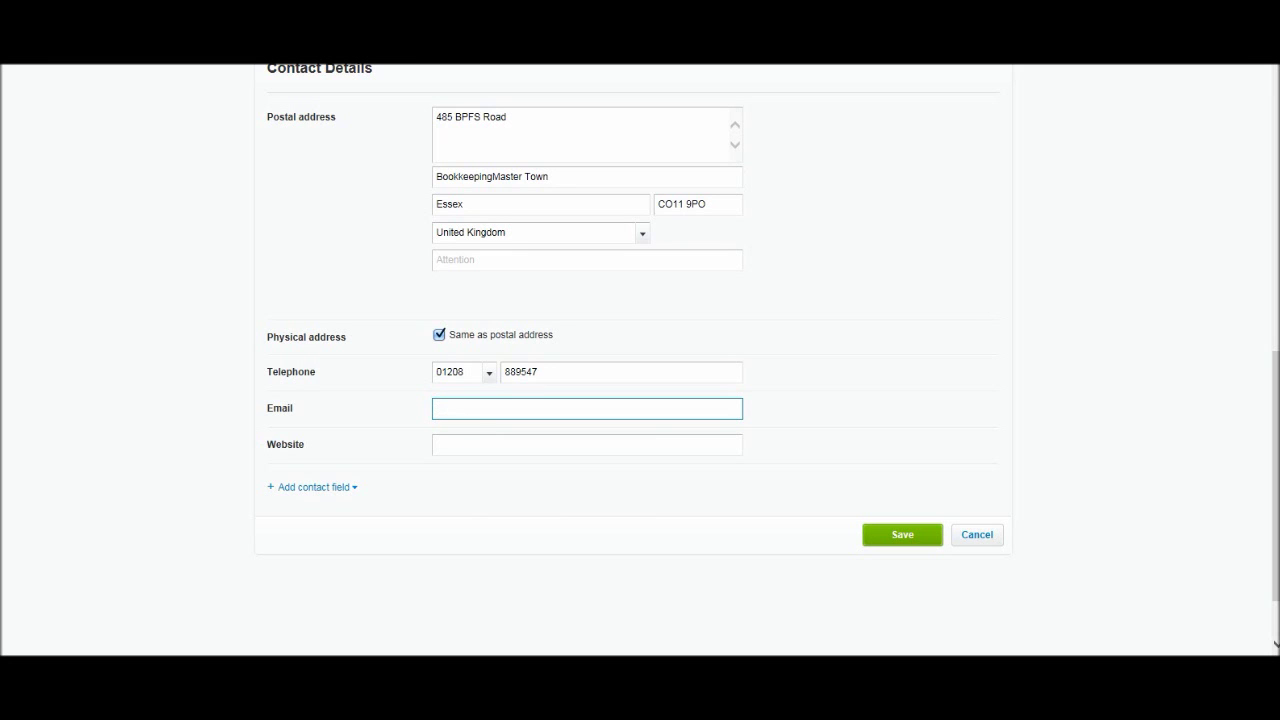
key(Tab)
text(ww)
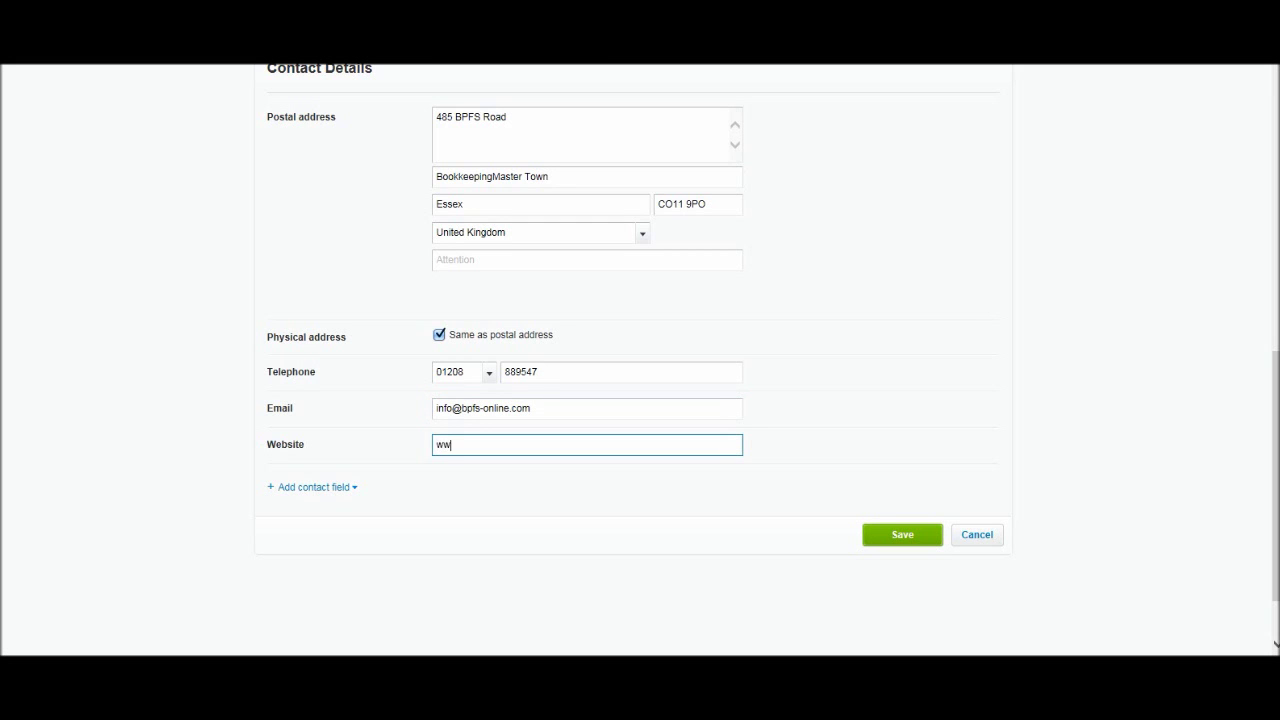
text(w.freebookkeepingaccounting.com)
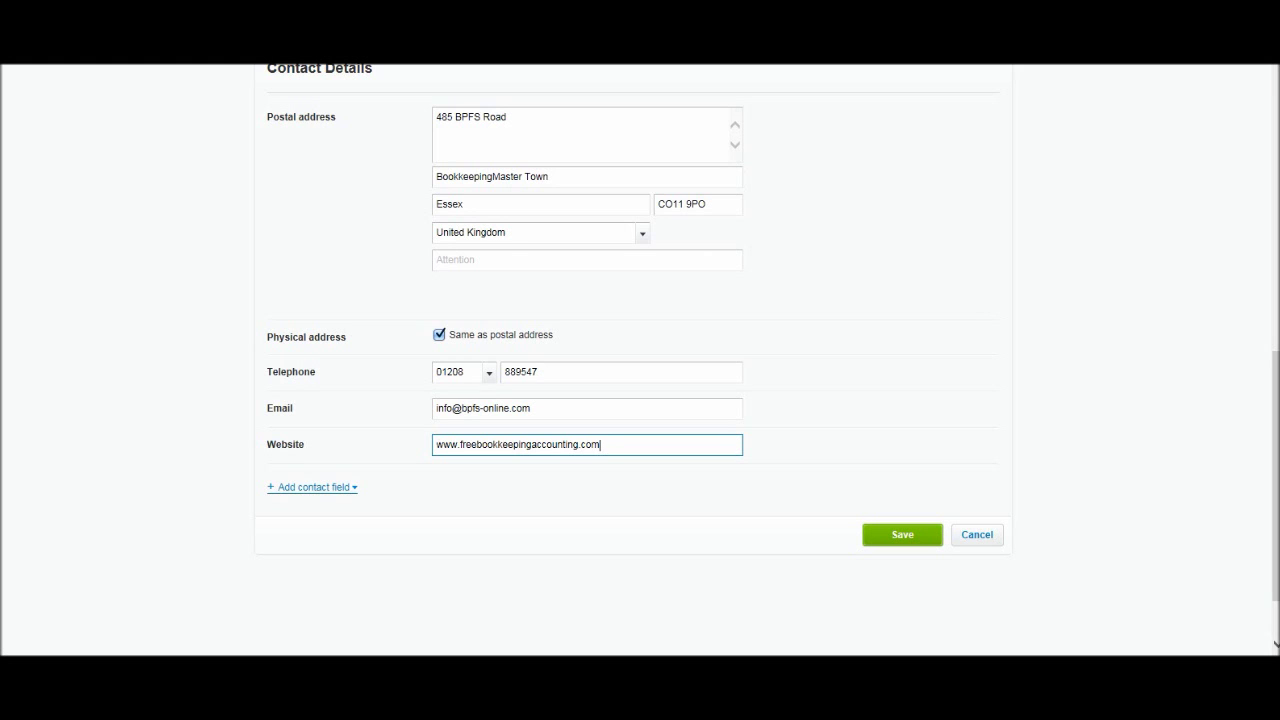
Check the extra contact fields, then save the BPFS organisation settings.
click(313, 487)
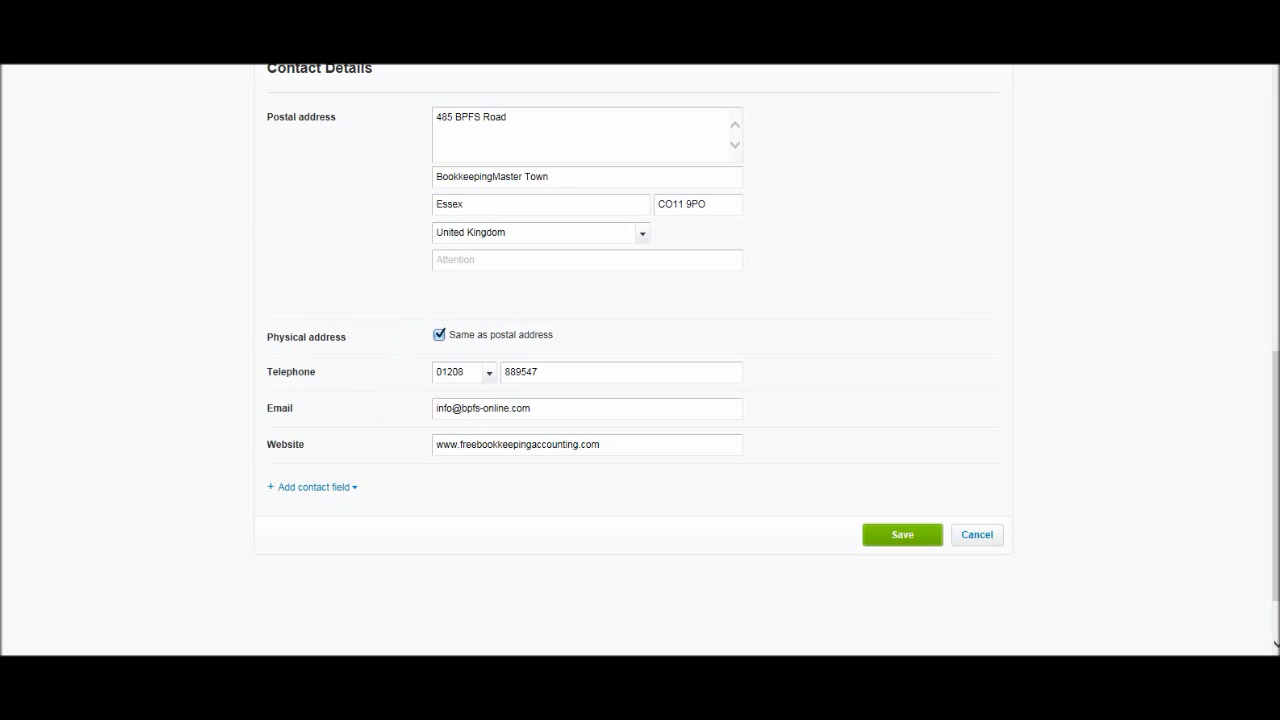
scroll(640, 360, up, 7)
scroll(640, 360, down, 5)
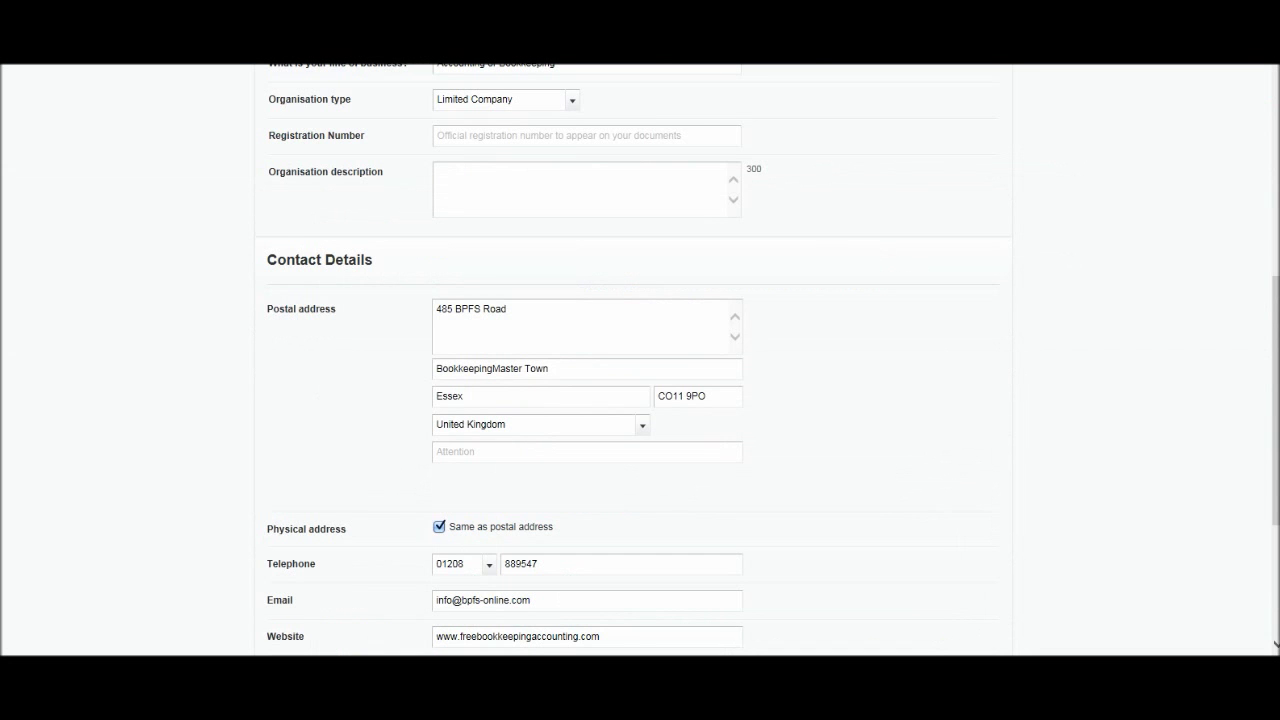
scroll(640, 360, down, 3)
key(Return)
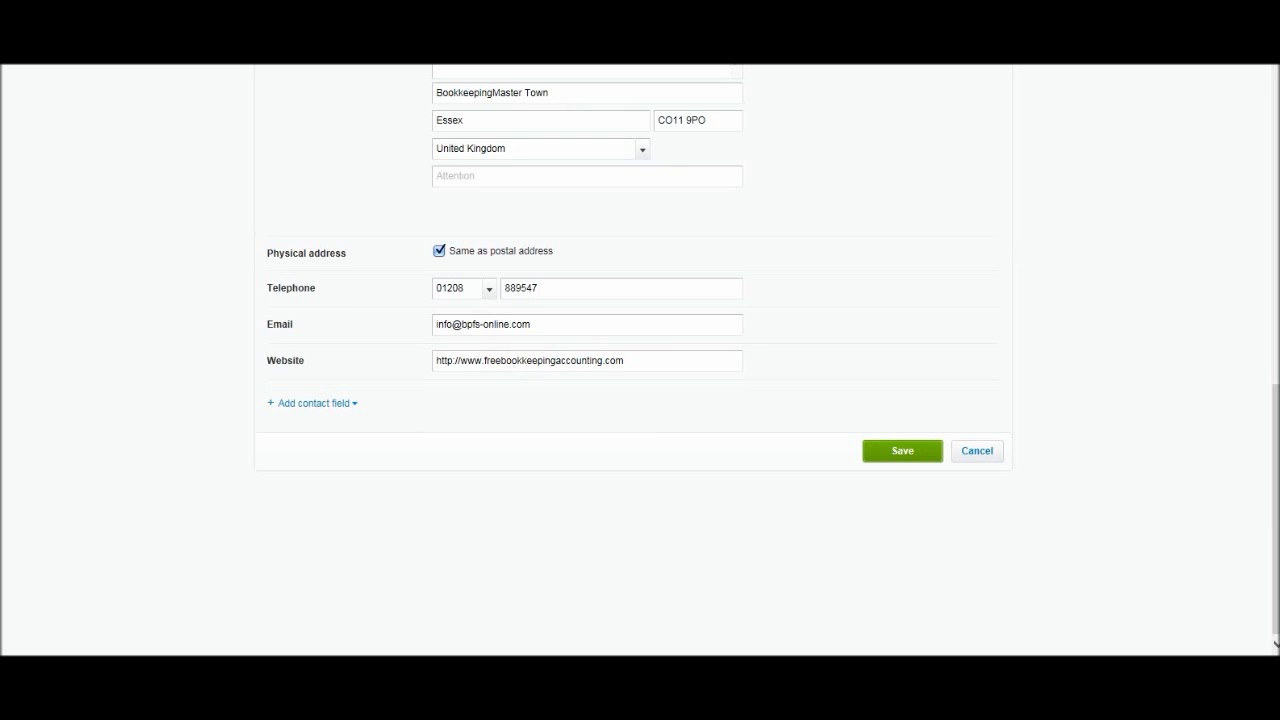
key(Tab)
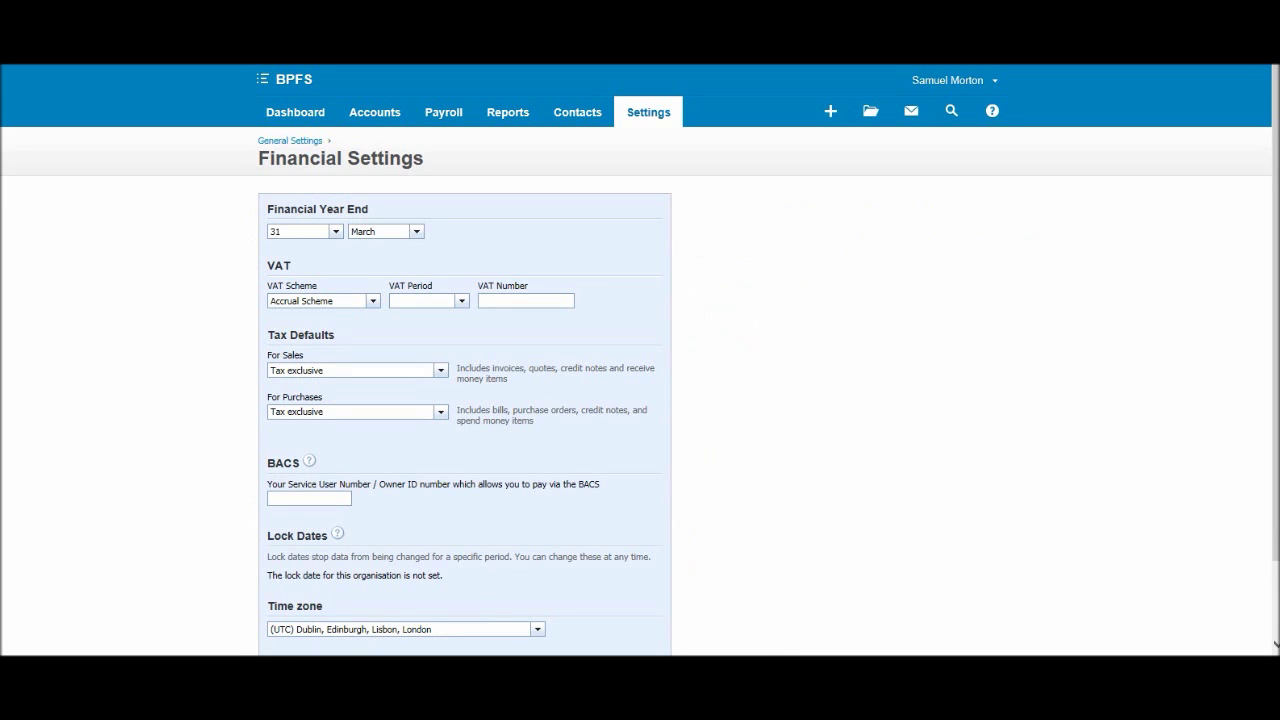
Keep Accrual Scheme, set the VAT period to Quarterly and enter the VAT number.
scroll(640, 360, down, 2)
scroll(640, 360, up, 2)
scroll(640, 360, down, 2)
scroll(640, 360, up, 2)
scroll(640, 360, down, 2)
scroll(640, 360, up, 2)
scroll(640, 360, down, 2)
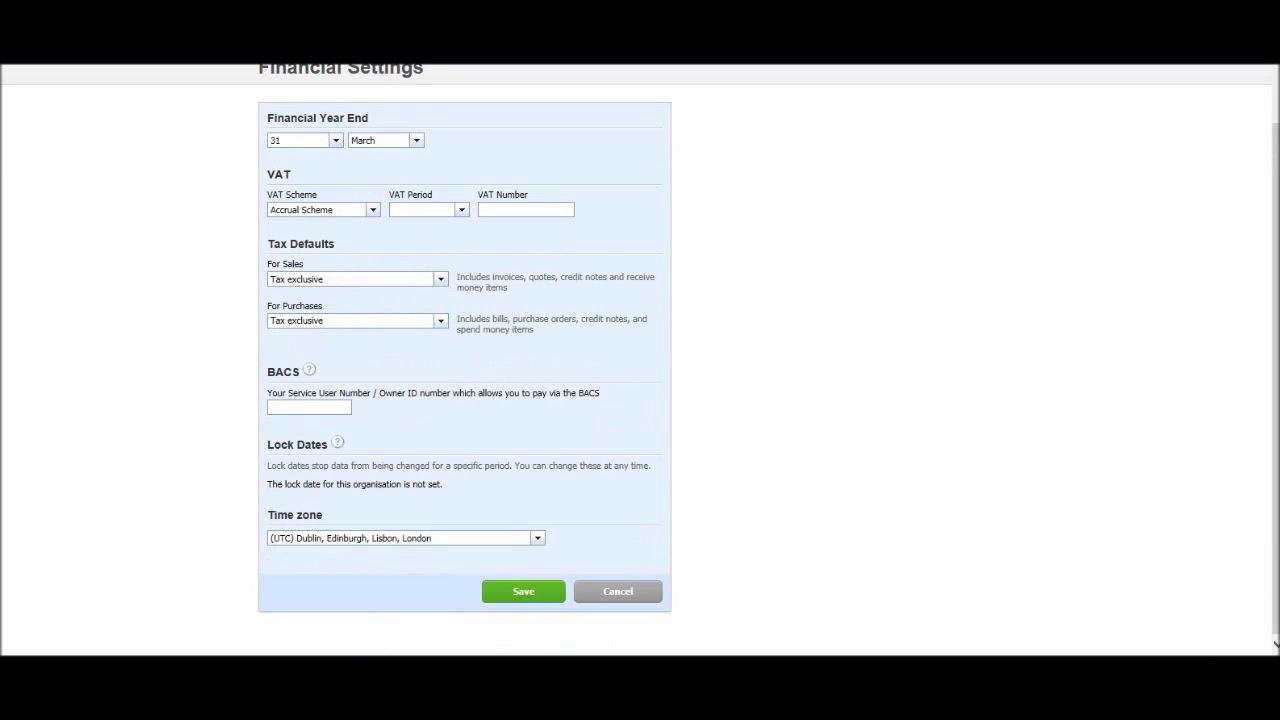
click(334, 209)
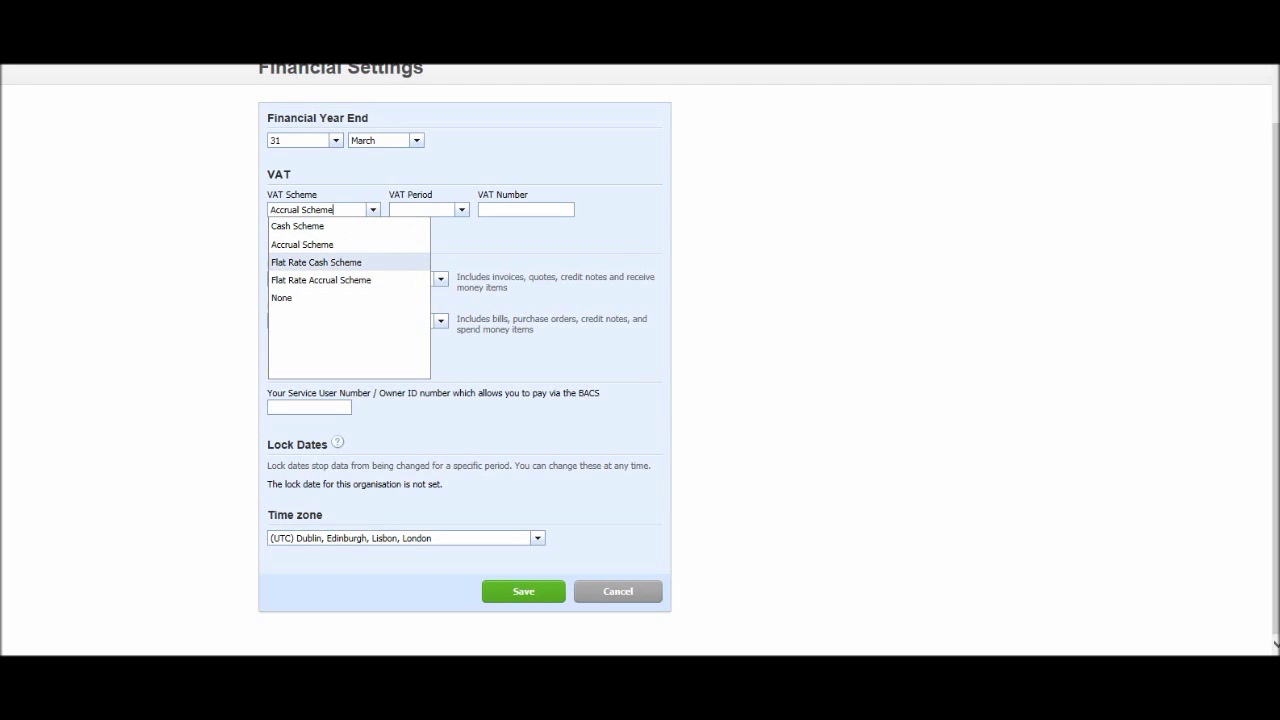
key(Escape)
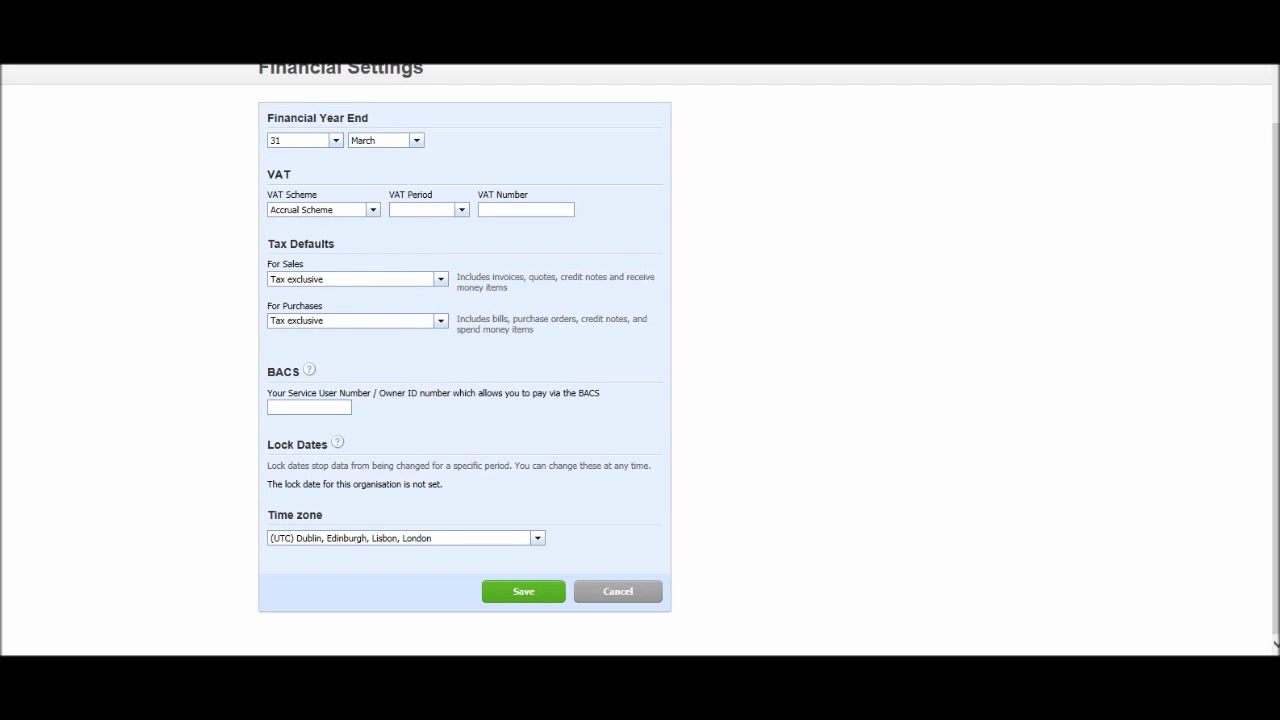
click(420, 209)
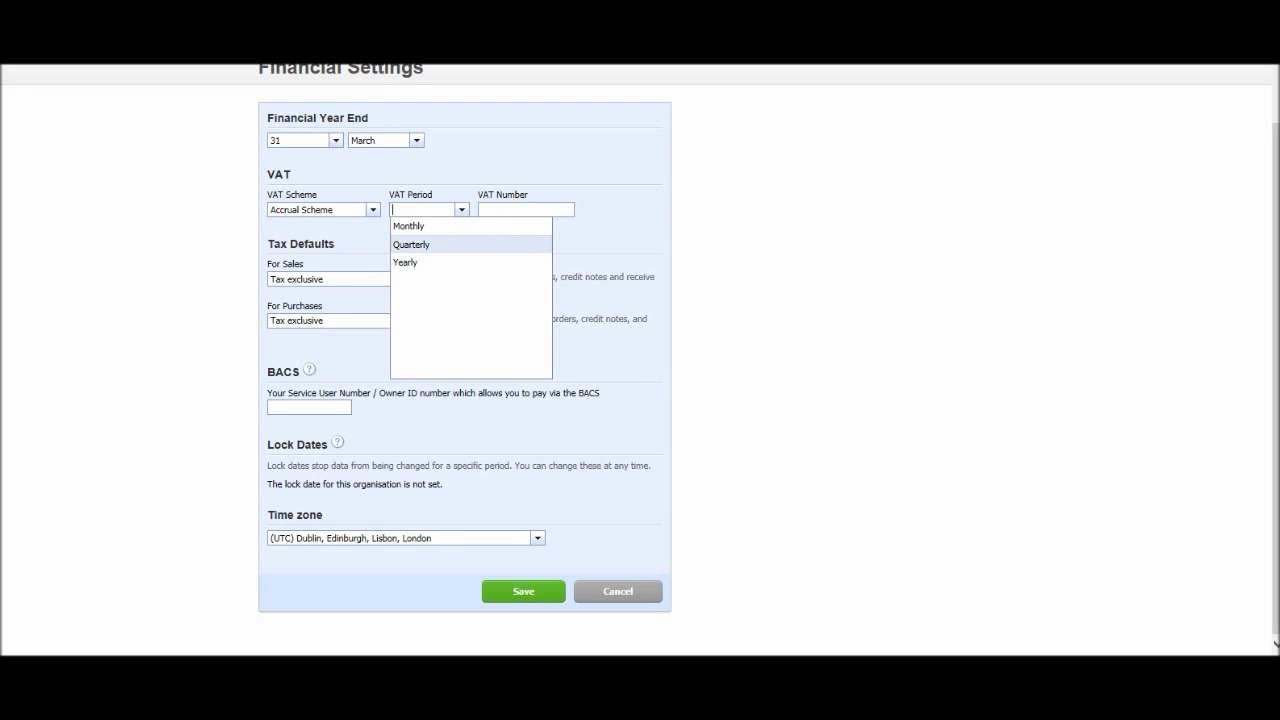
key(Return)
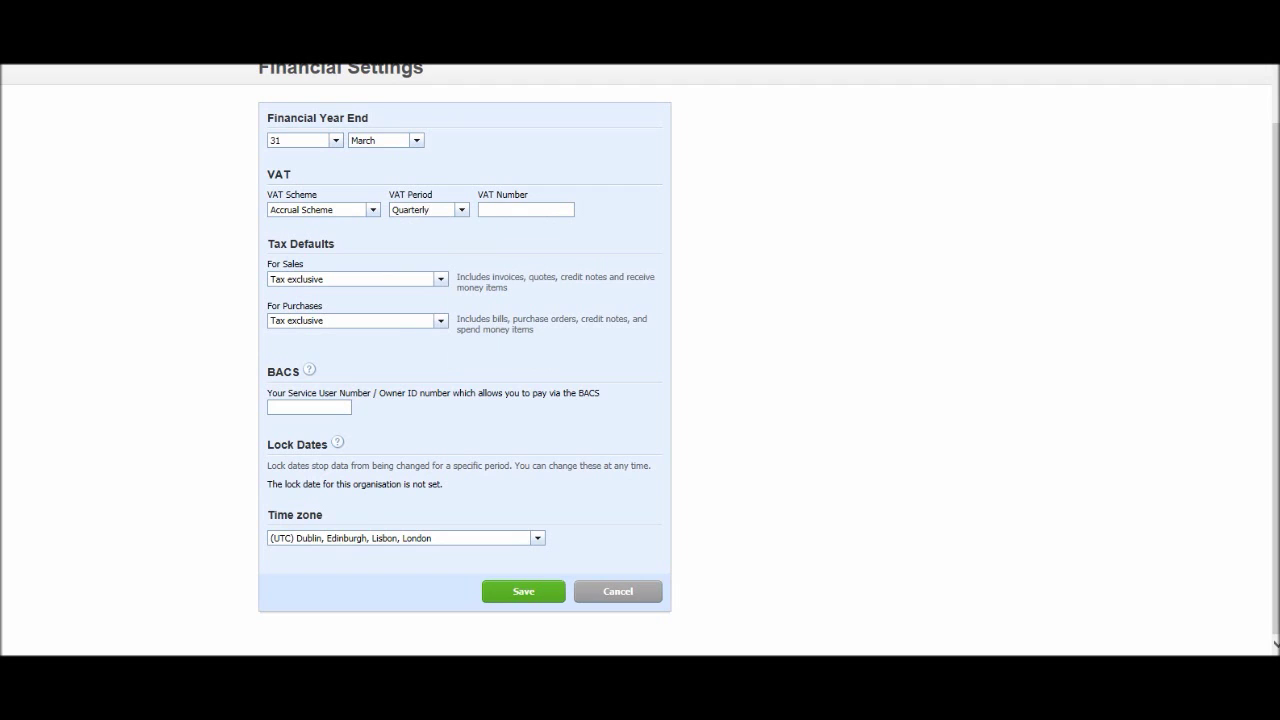
Leave both sales and purchases tax defaults on Tax exclusive and save the financial settings.
click(271, 279)
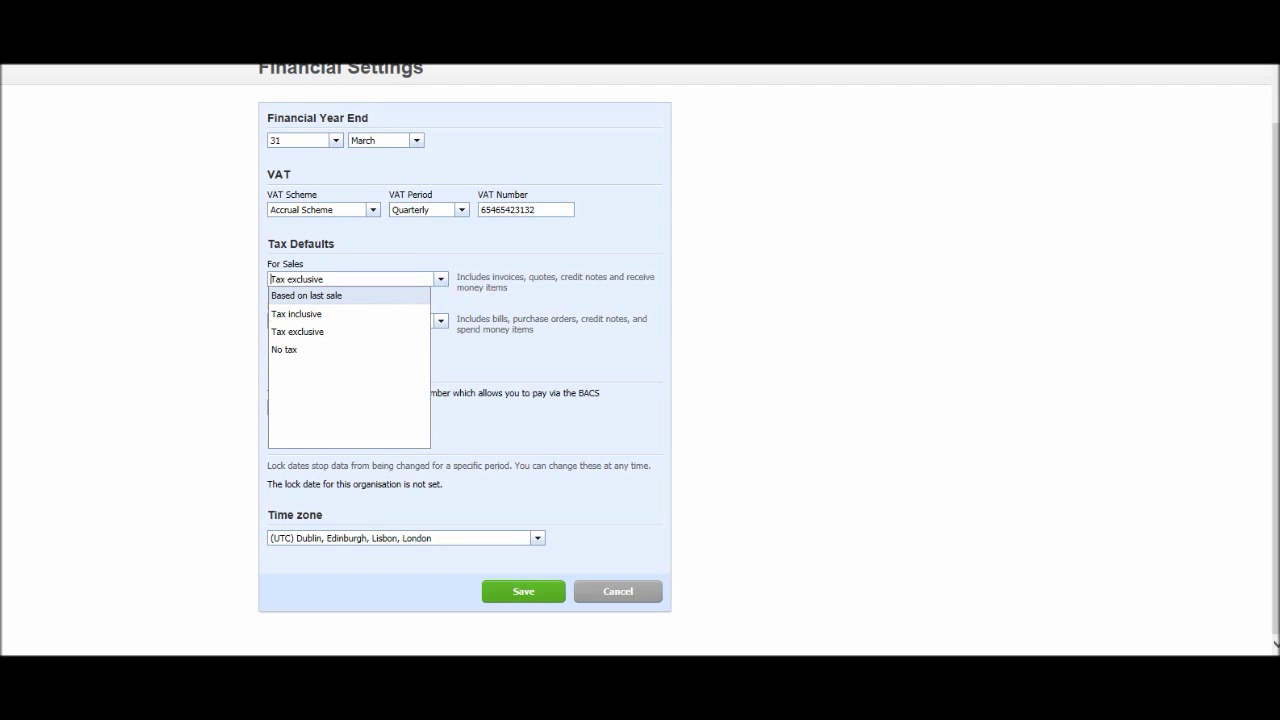
key(Down)
key(Down)
key(Down)
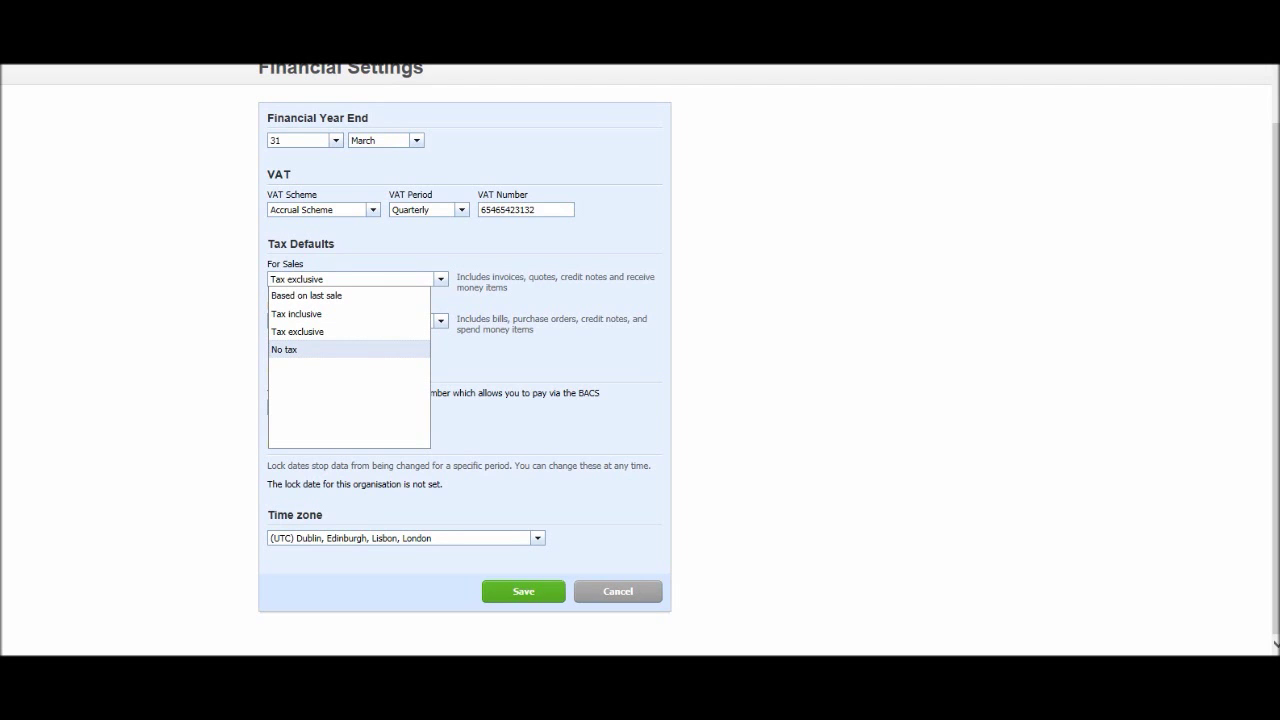
key(Escape)
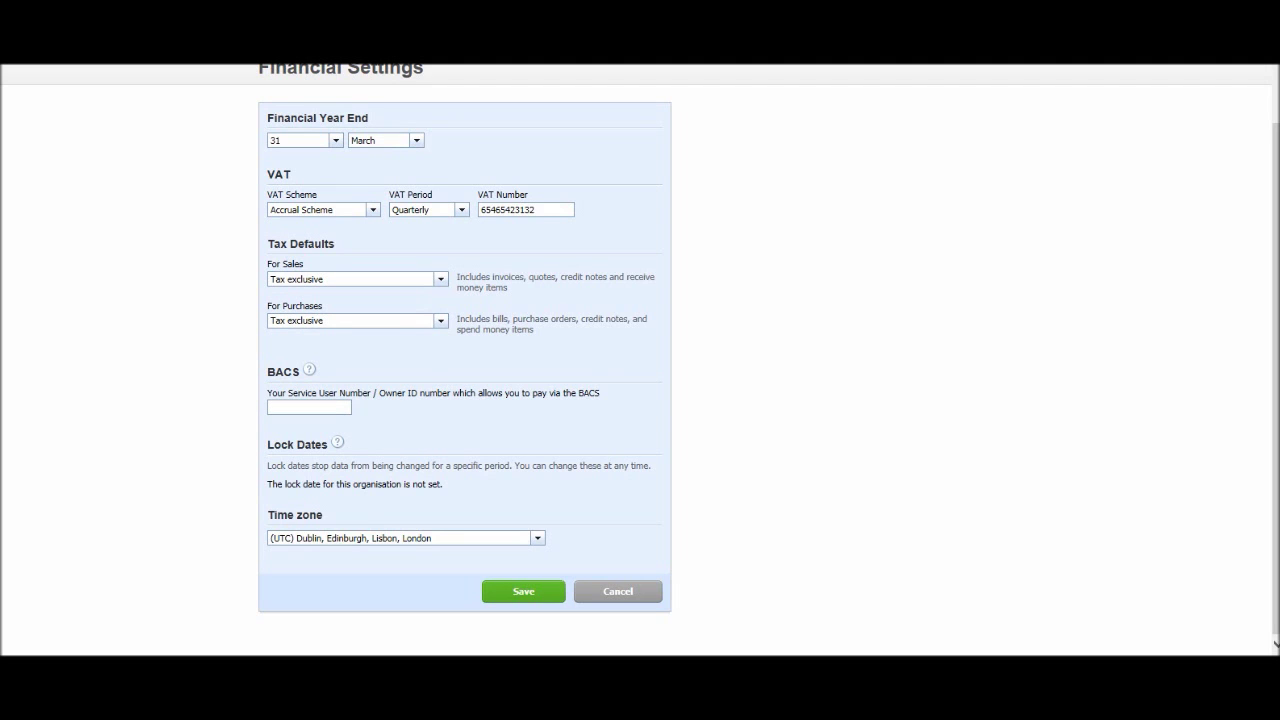
key(Tab)
key(Down)
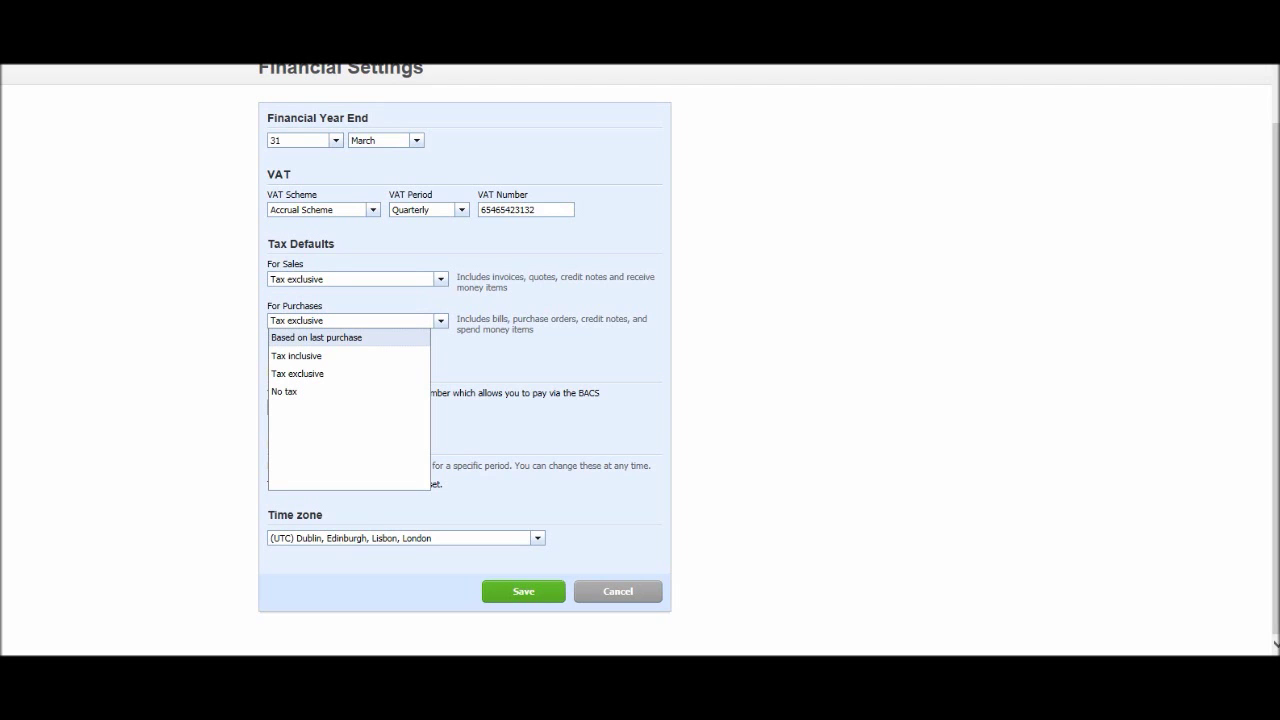
key(Down)
key(Down)
key(Down)
key(Up)
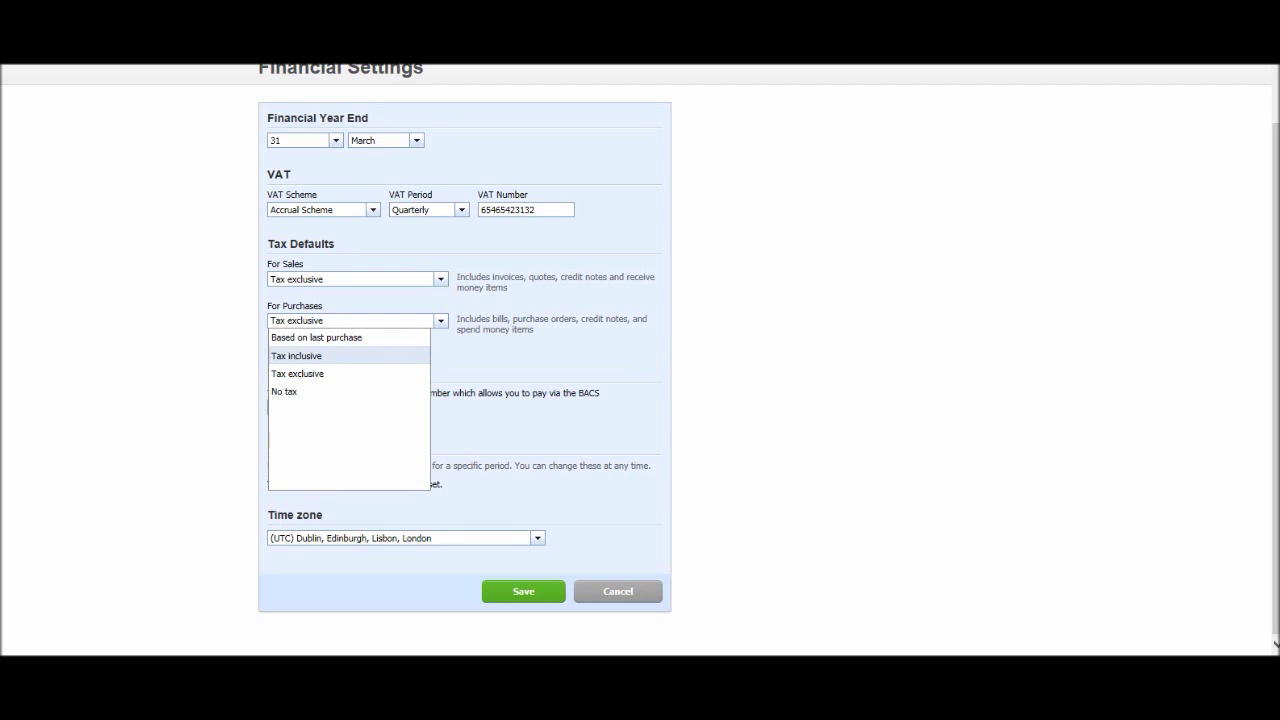
key(Return)
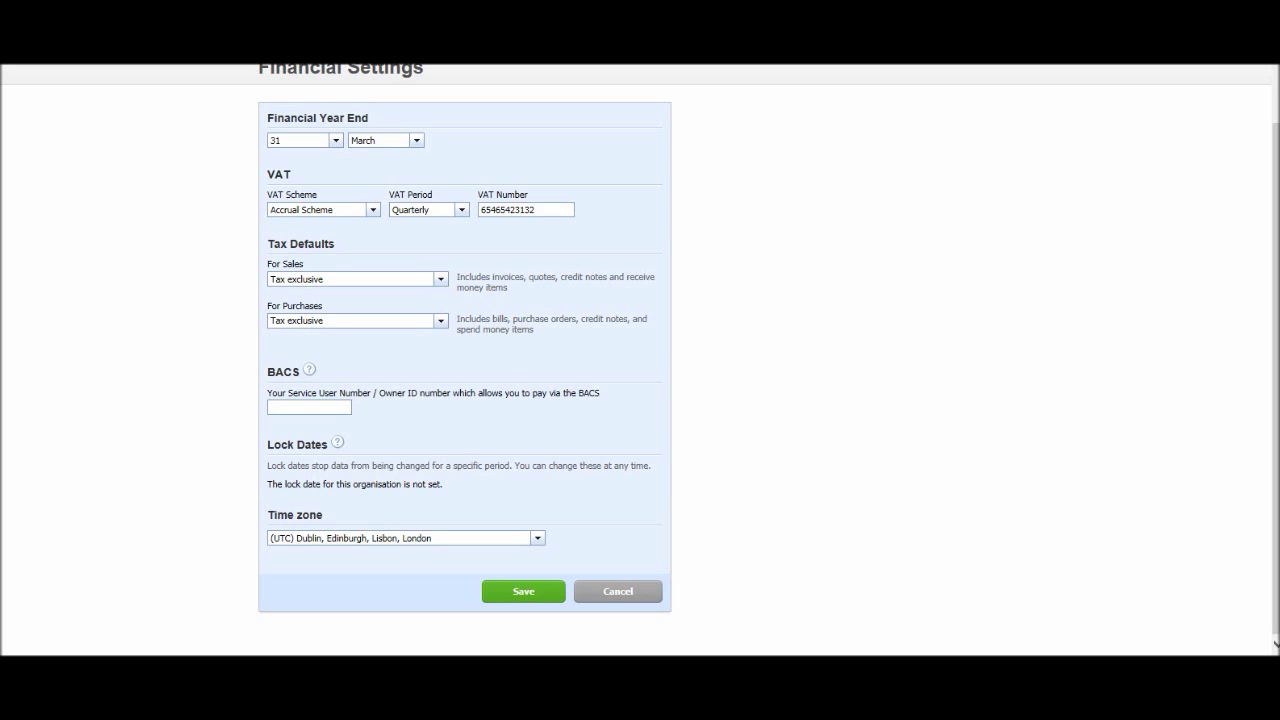
key(Return)
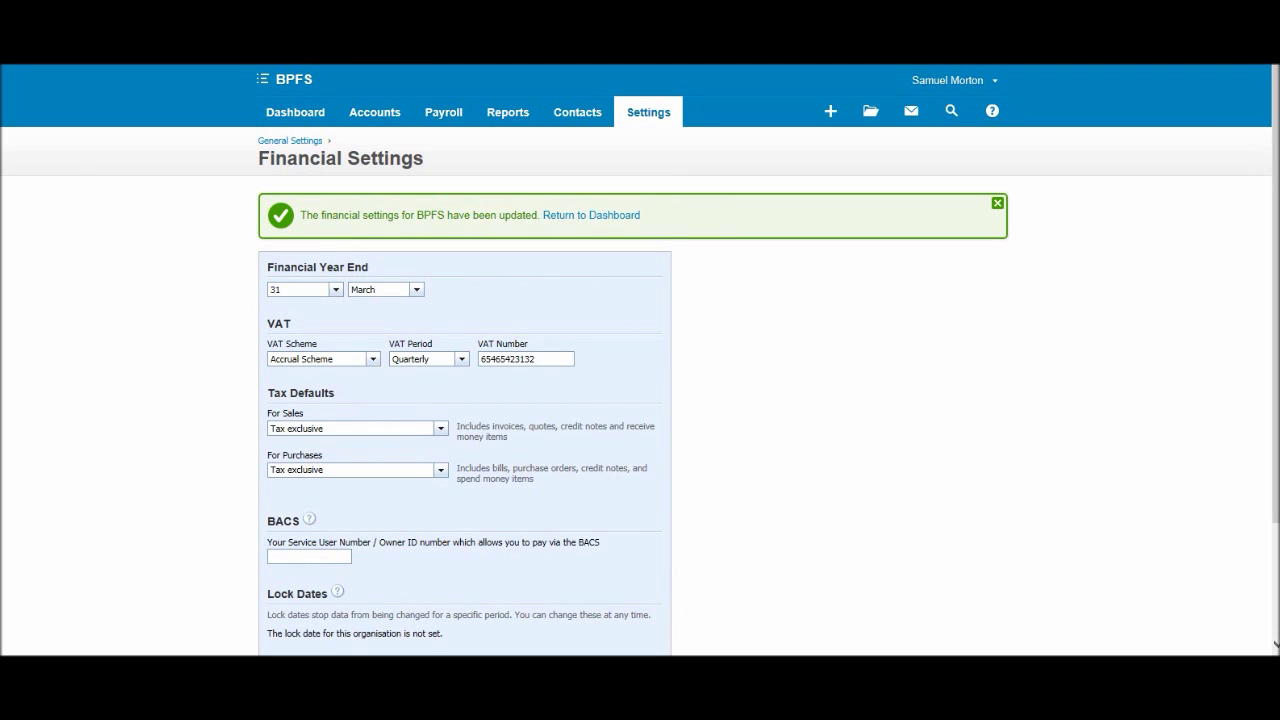
Scroll the Financial Settings page to check the update confirmation.
scroll(591, 215, down, 2)
scroll(591, 215, up, 2)
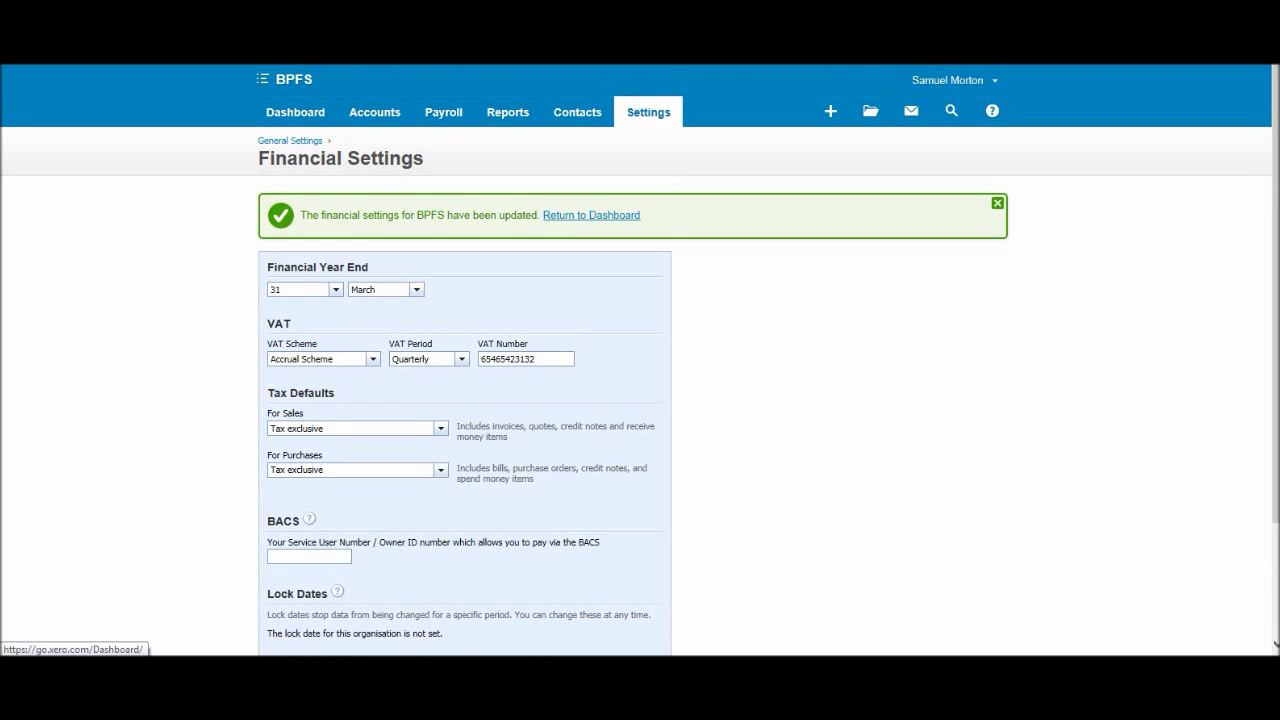
scroll(591, 215, down, 2)
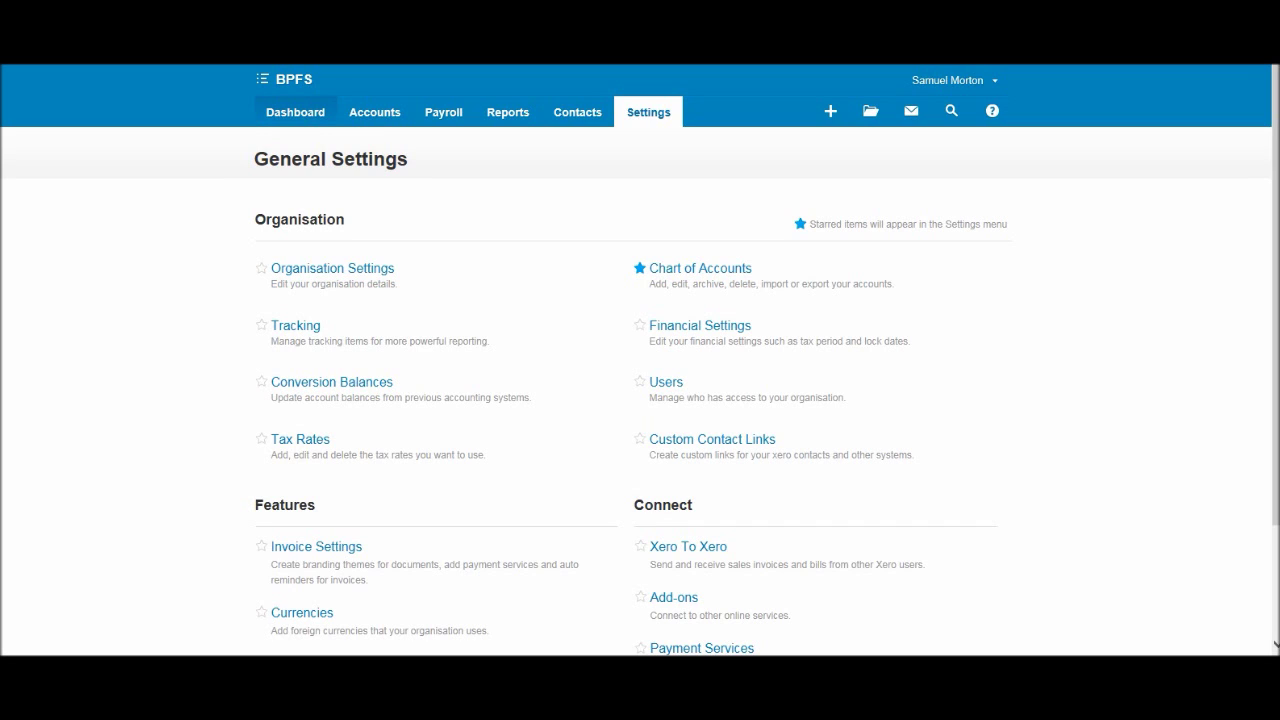
drag(1018, 216, 1026, 518)
mouse_move(980, 440)
mouse_down()
mouse_move(1004, 474)
mouse_move(1062, 478)
mouse_up()
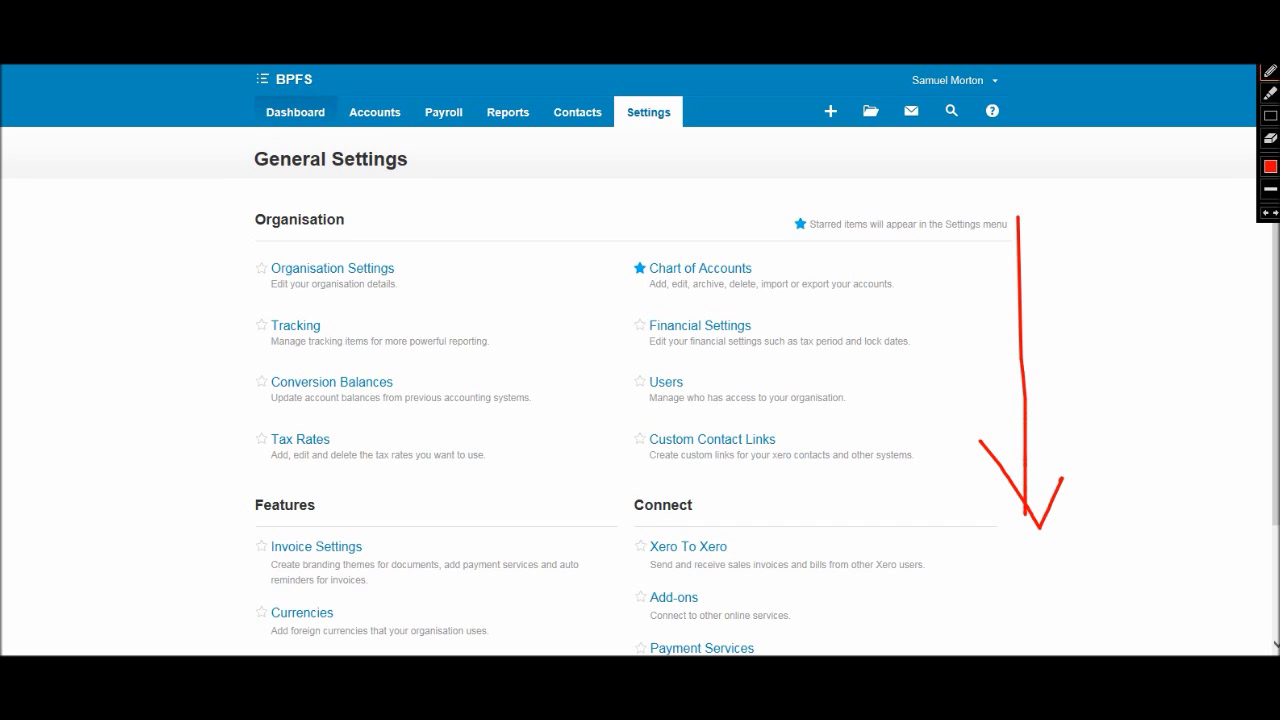
drag(238, 225, 222, 508)
mouse_move(188, 438)
mouse_down()
mouse_move(246, 468)
mouse_move(270, 448)
mouse_up()
mouse_move(826, 153)
mouse_down()
mouse_move(1162, 154)
mouse_move(1138, 175)
mouse_up()
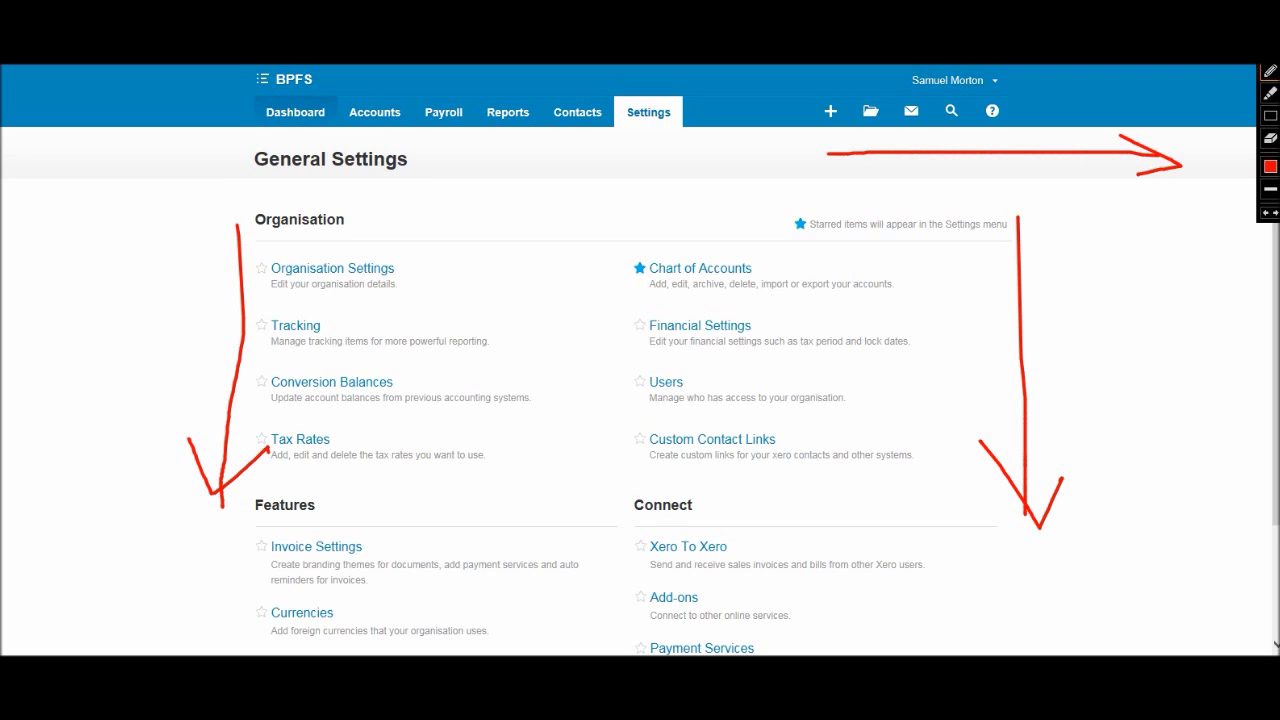